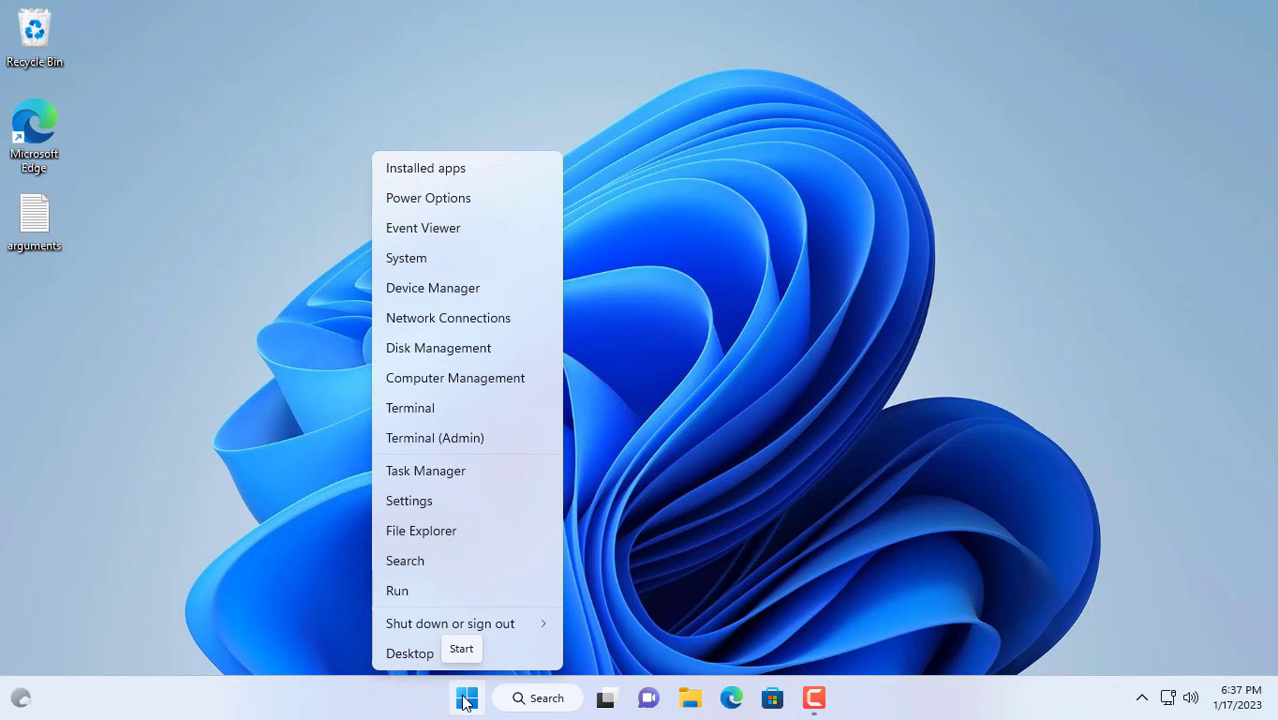
Open Computer Management and select the local user account under Local Users and Groups > Users.
left_click(488, 377)
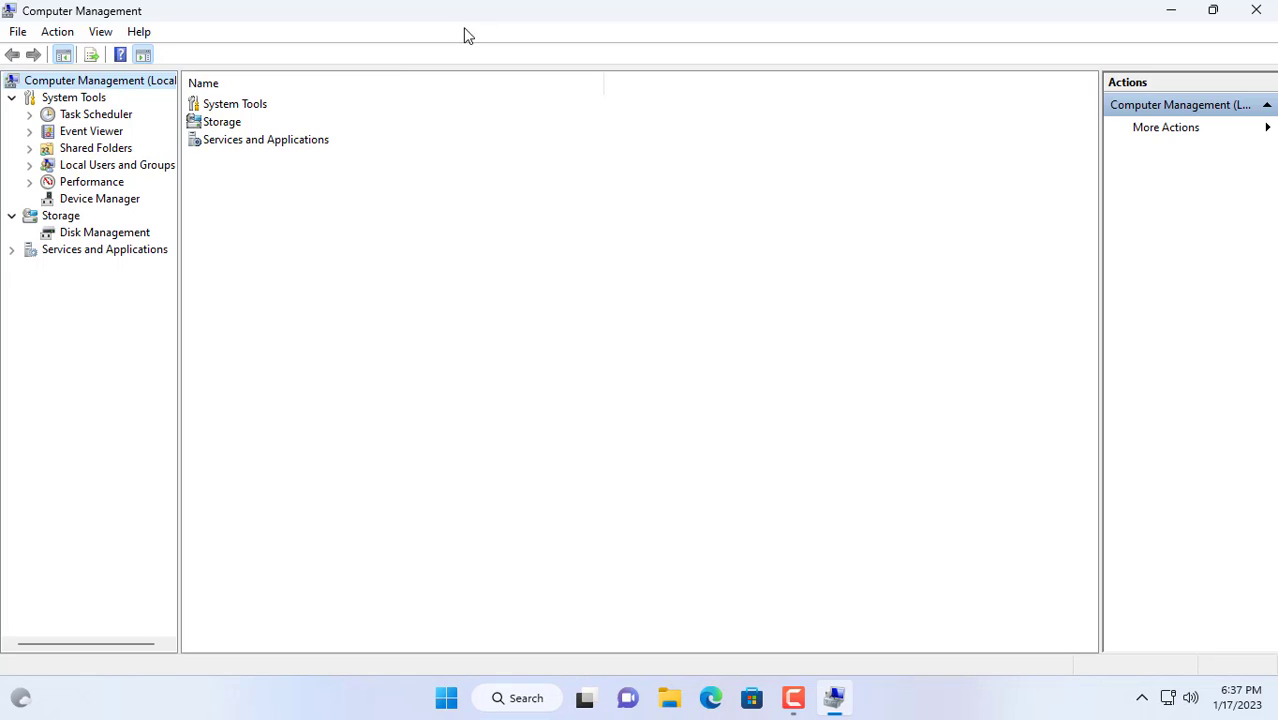
double_click(104, 170)
left_click(100, 186)
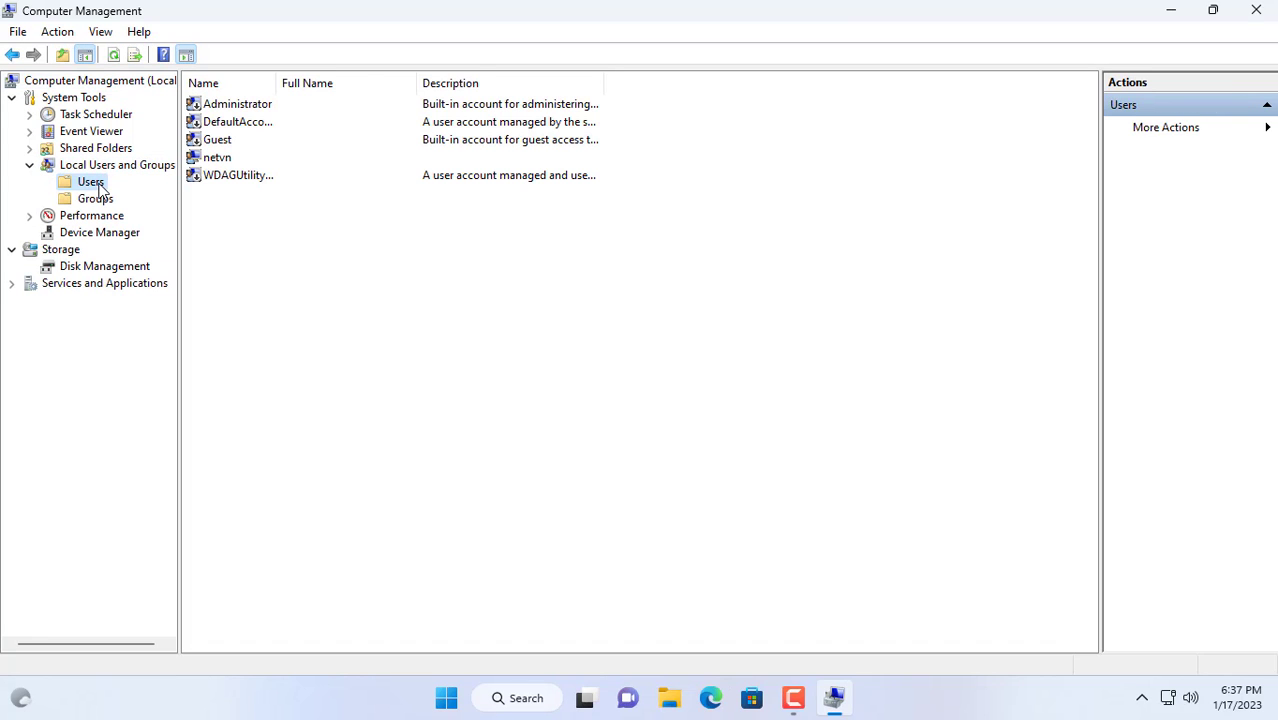
left_click(221, 160)
Set and confirm a new password for the selected local user account.
right_click(222, 157)
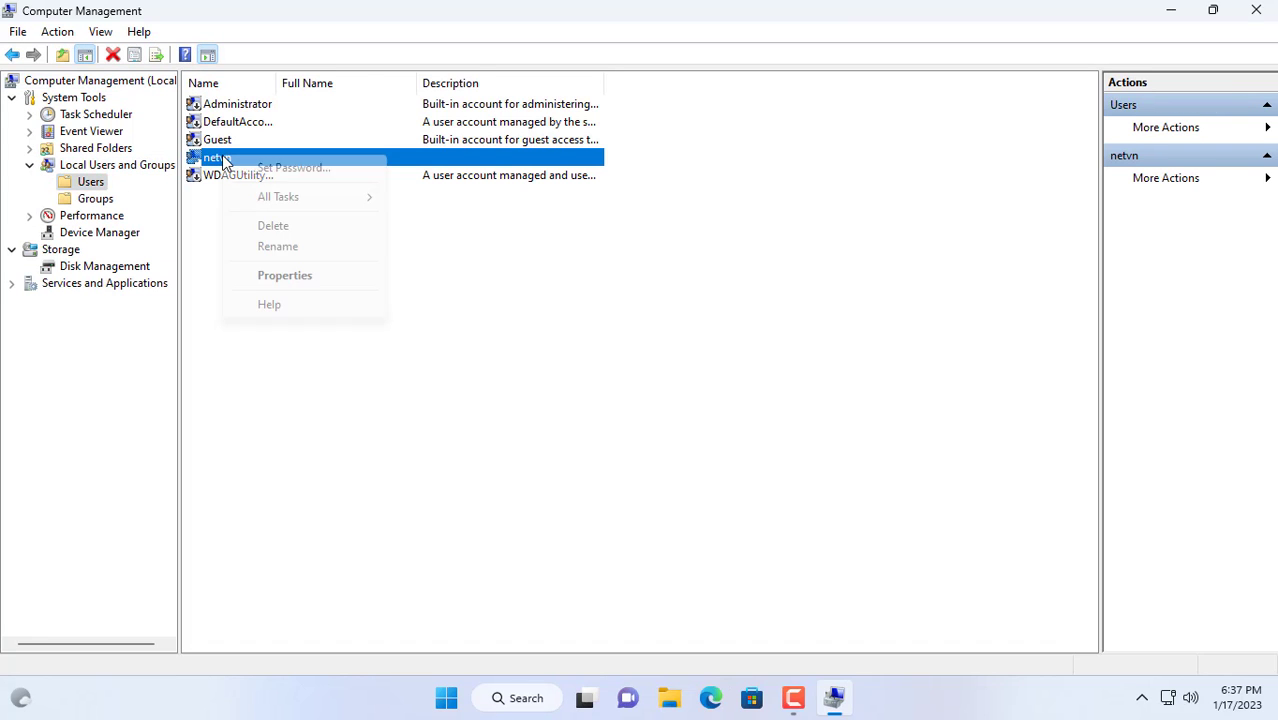
left_click(288, 168)
left_click(556, 434)
type("1234")
left_click(740, 297)
type("12")
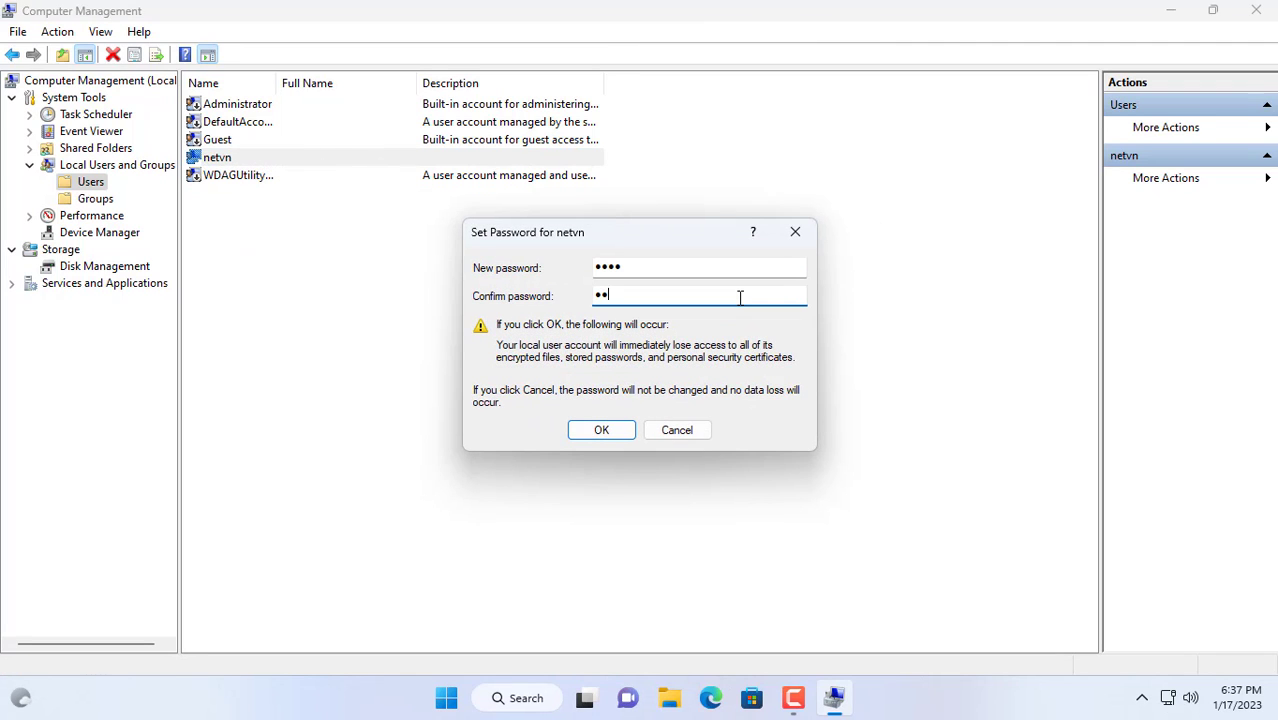
left_click(612, 436)
left_click(699, 386)
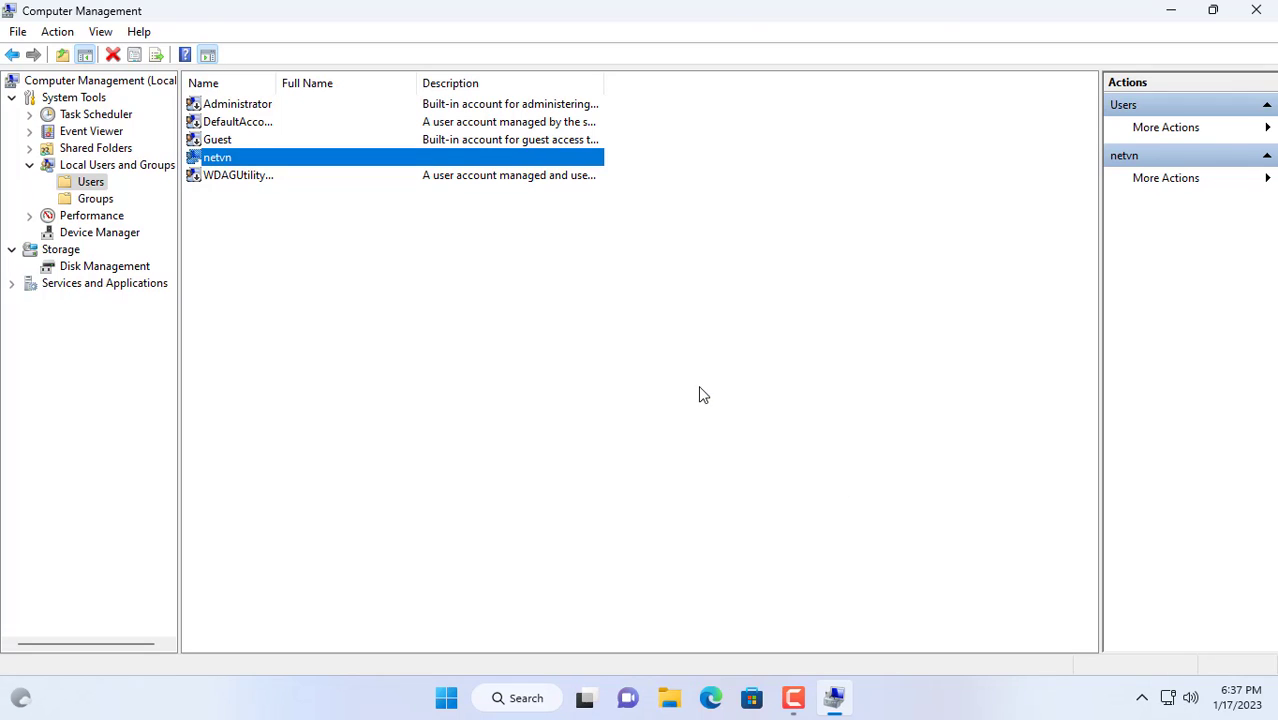
Close Computer Management and open Gmail's full settings page.
left_click(1255, 11)
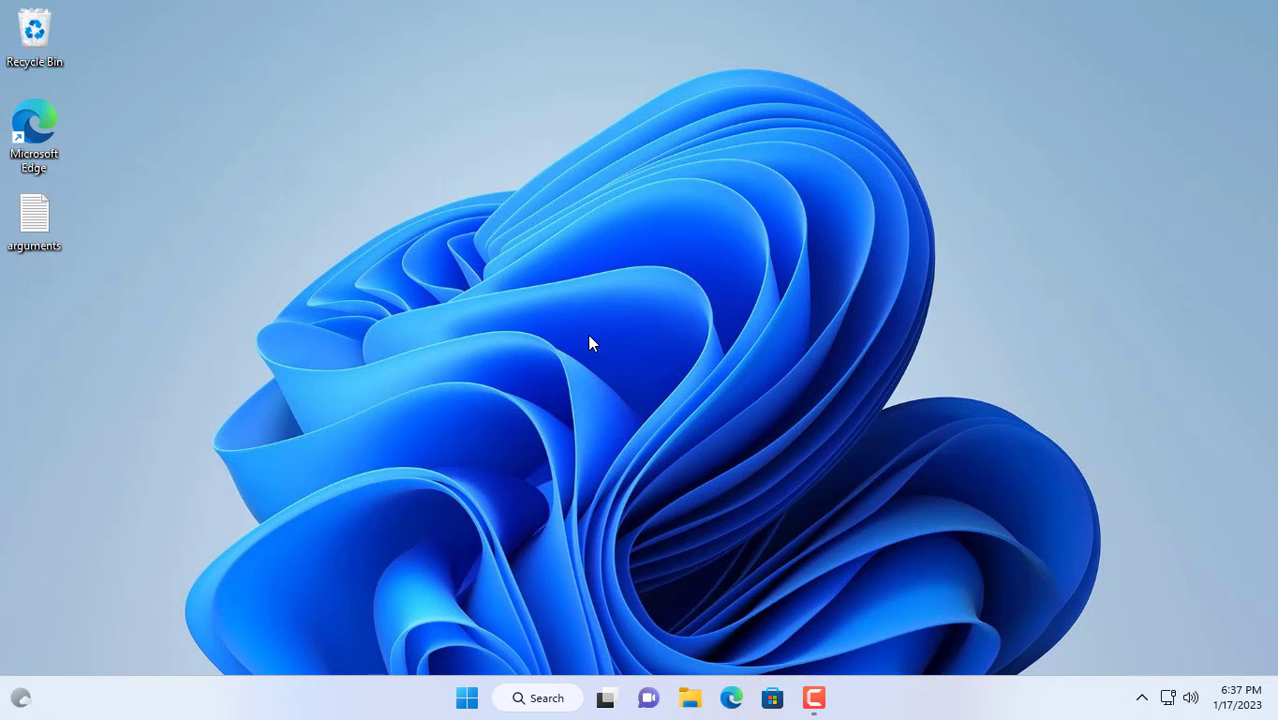
key("alt+Tab")
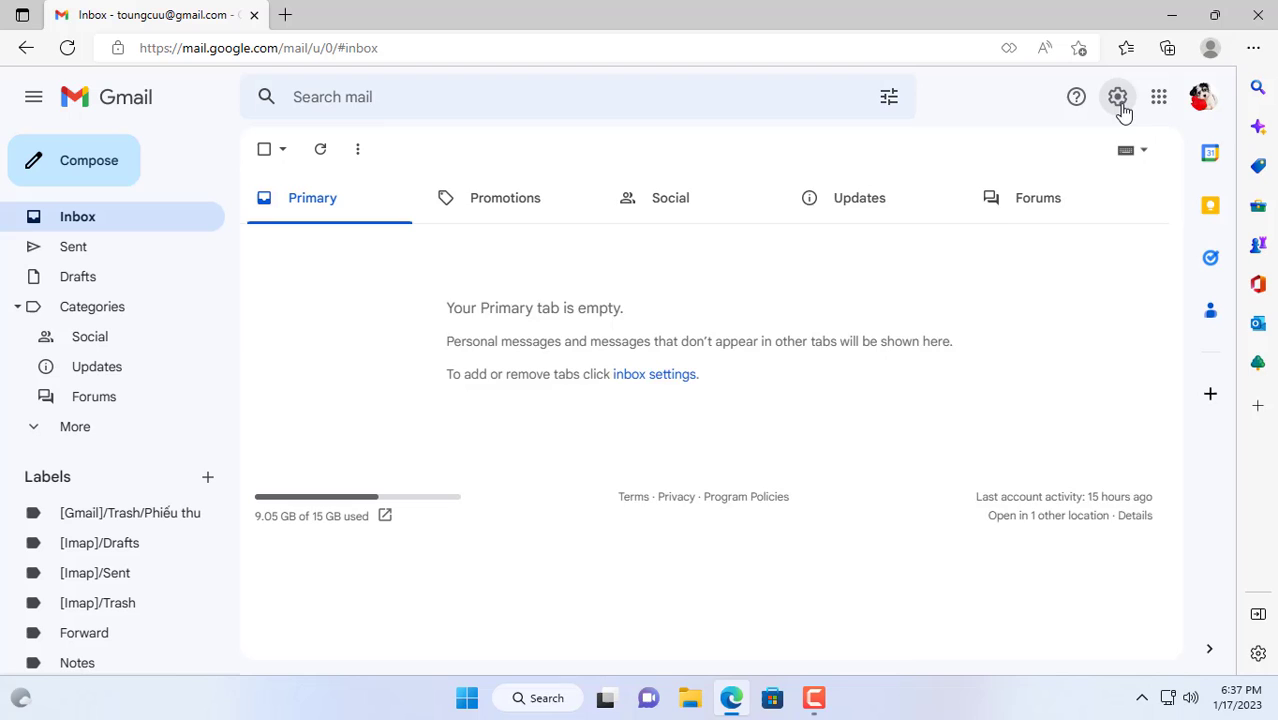
left_click(1120, 105)
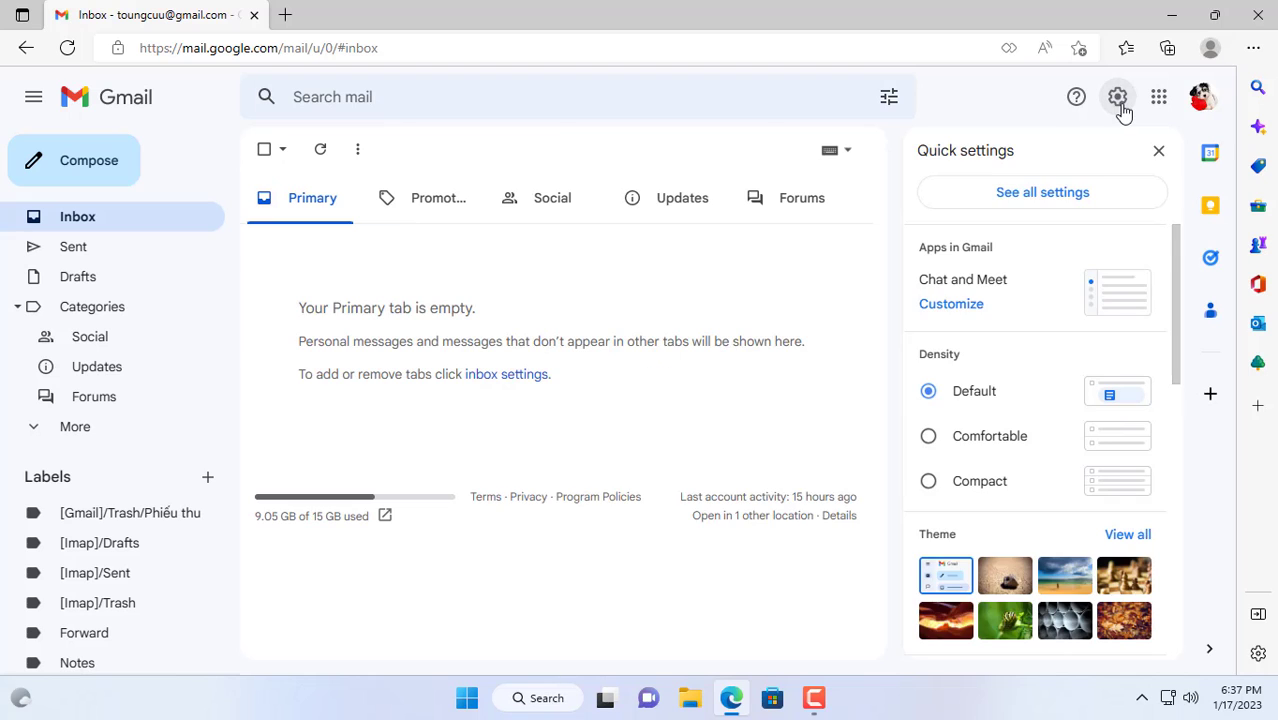
left_click(1049, 200)
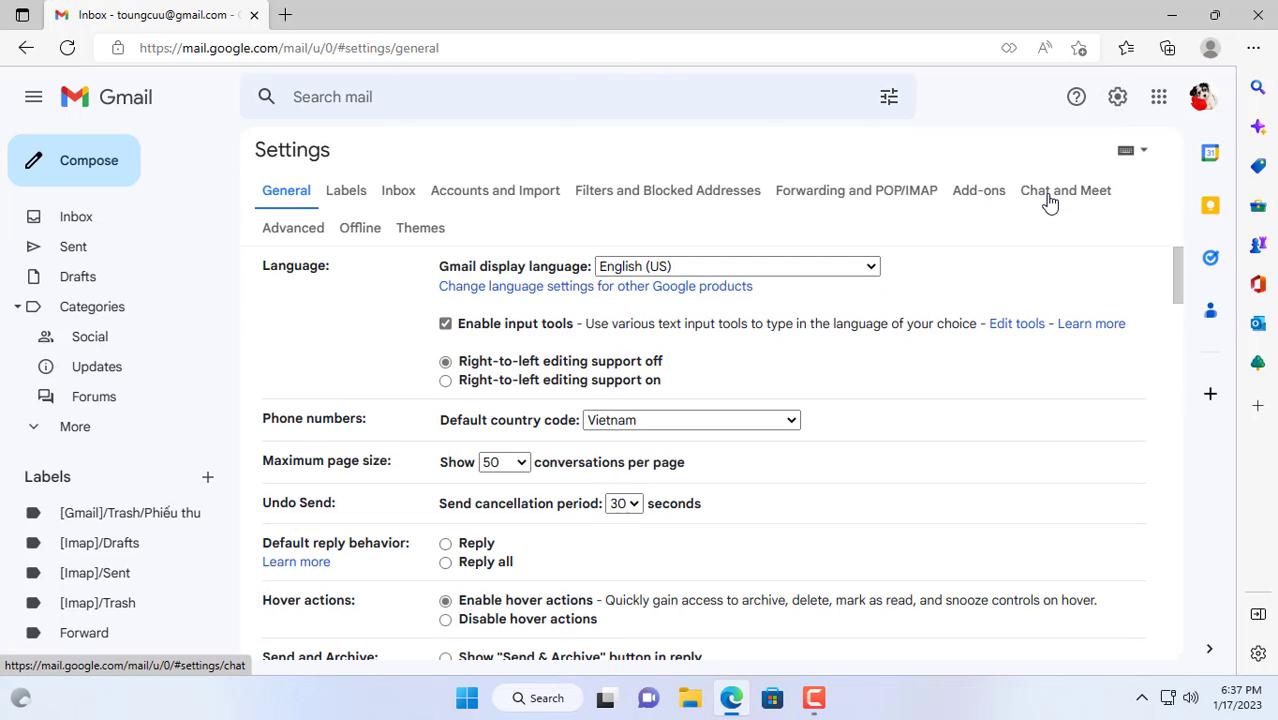
Enable IMAP on the Forwarding and POP/IMAP tab, save, and confirm 'IMAP is enabled'.
left_click(868, 191)
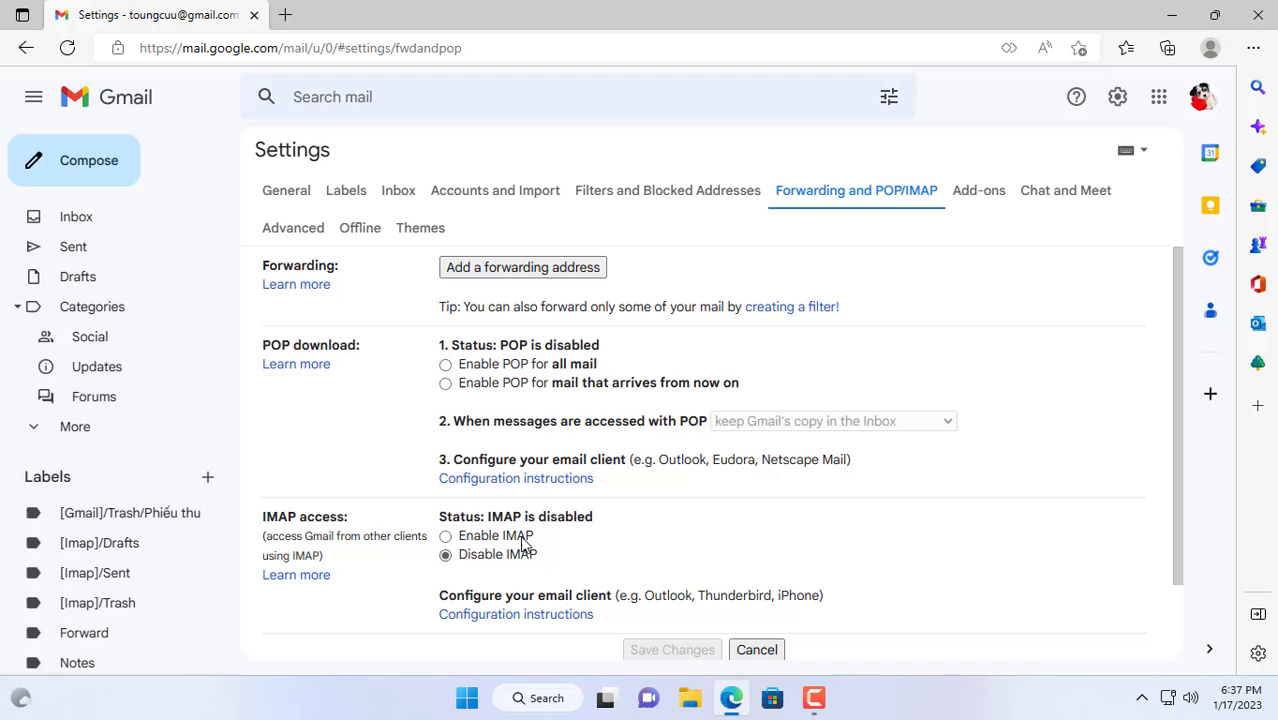
left_click(446, 537)
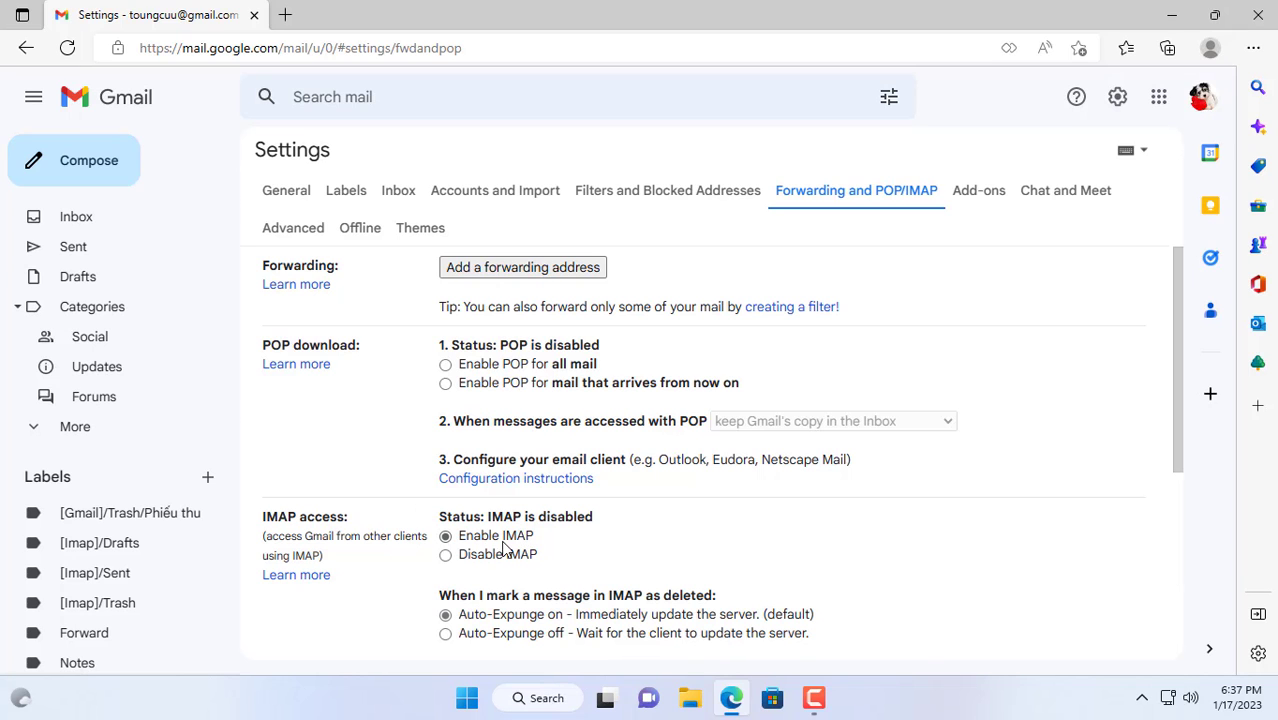
scroll(518, 545, "down", 5)
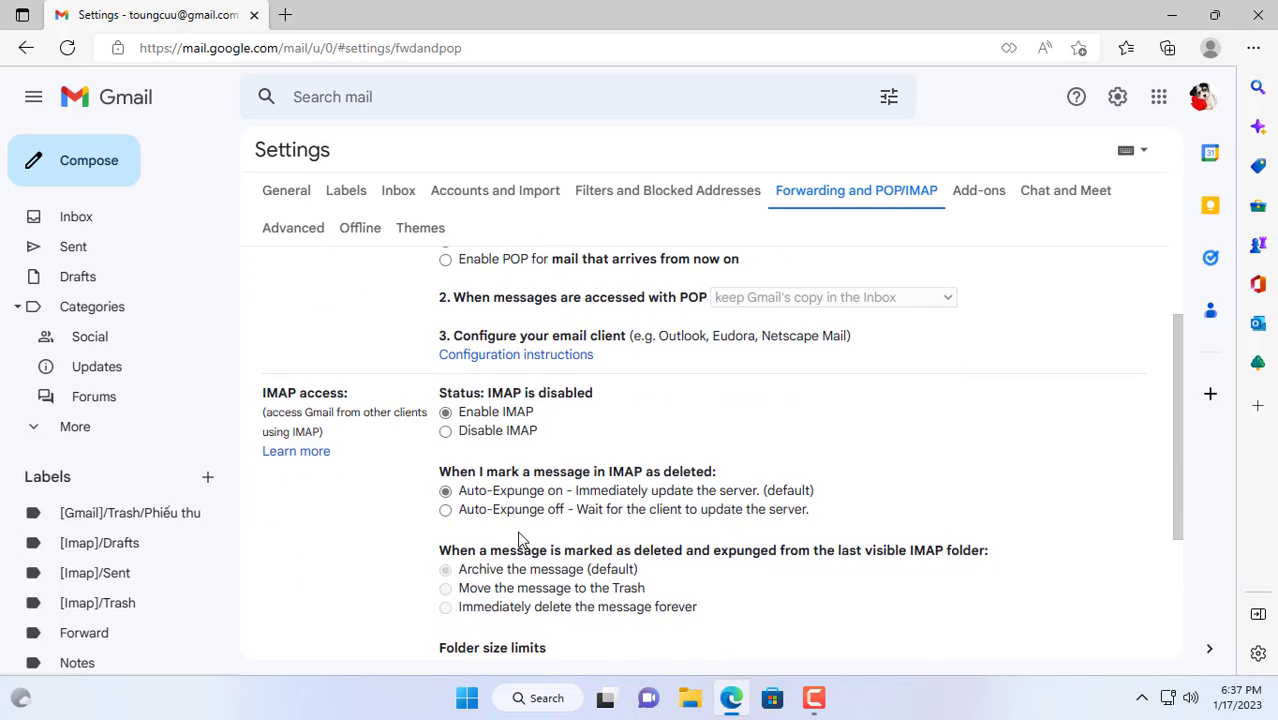
left_click(662, 622)
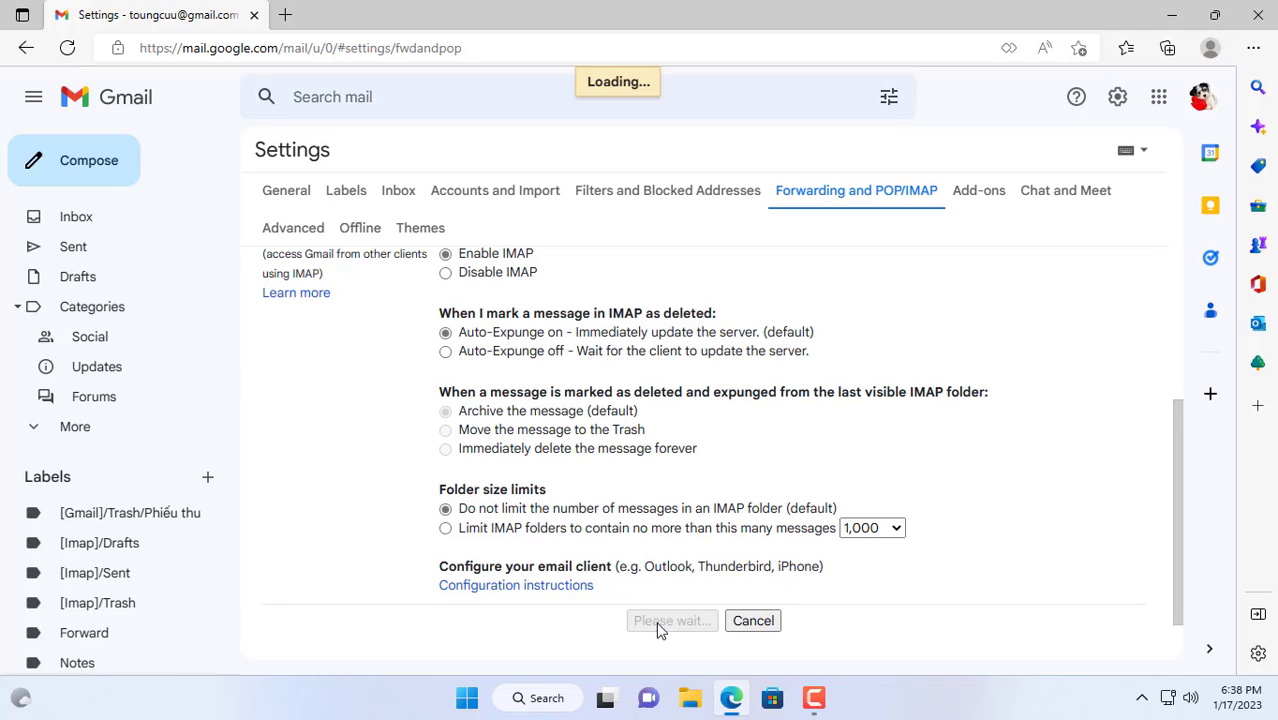
left_click_drag(486, 515, 604, 520)
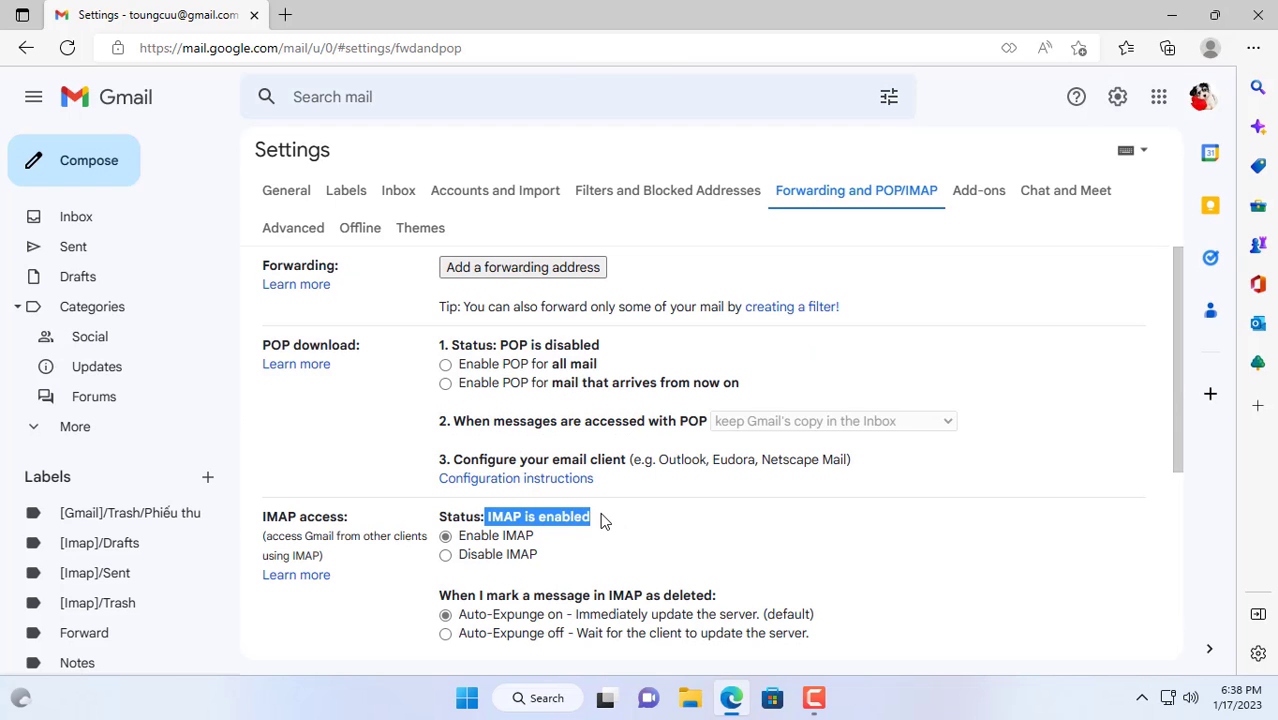
Sign in to the Google Account and go to Security > App passwords.
left_click(624, 541)
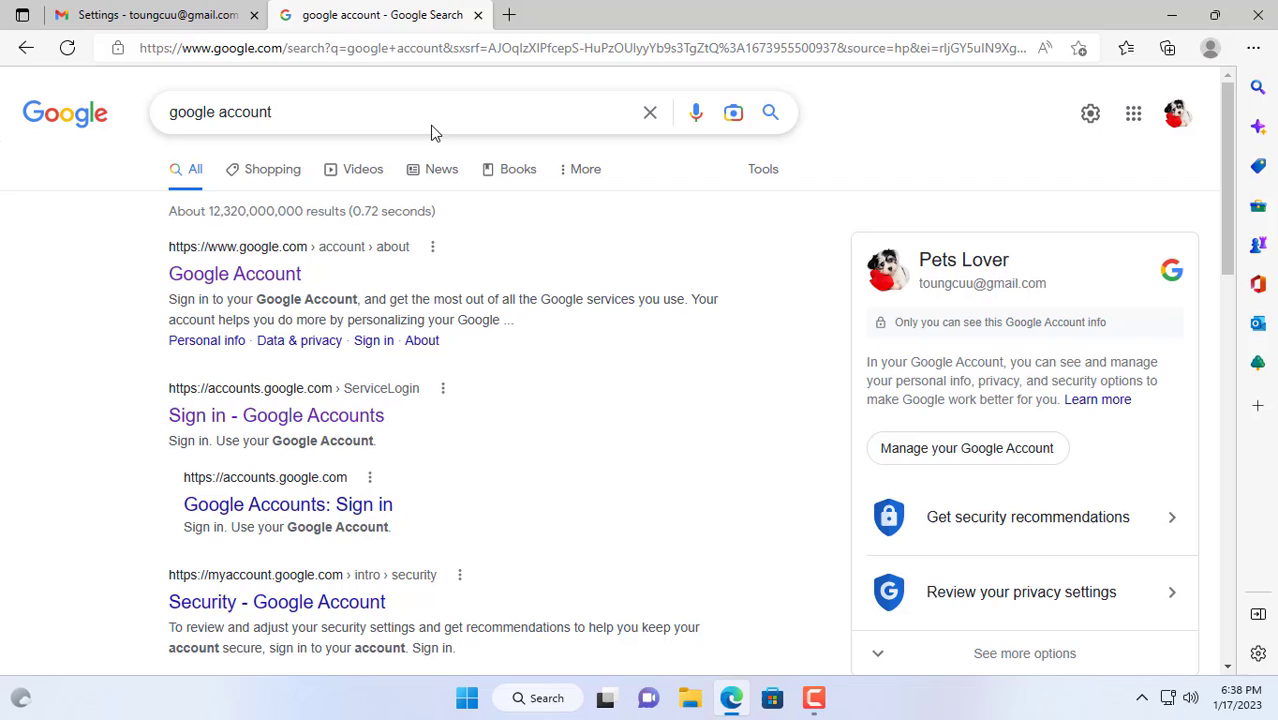
left_click(283, 425)
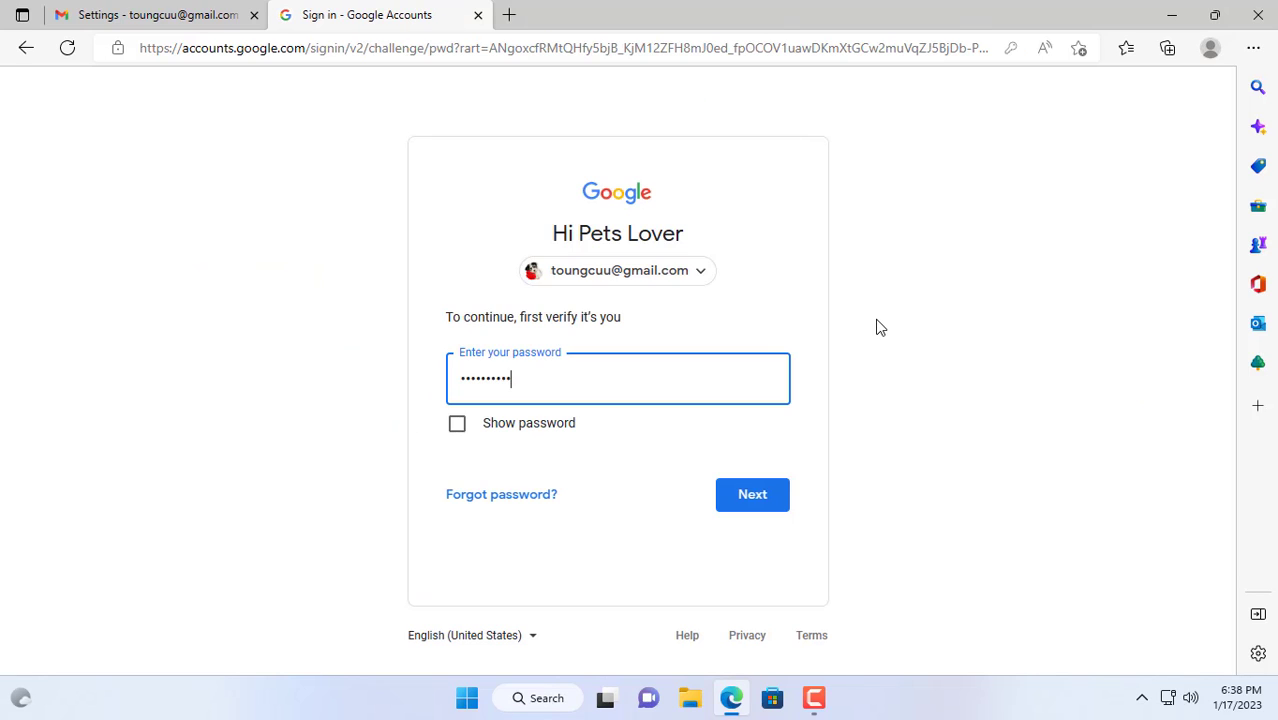
key("Return")
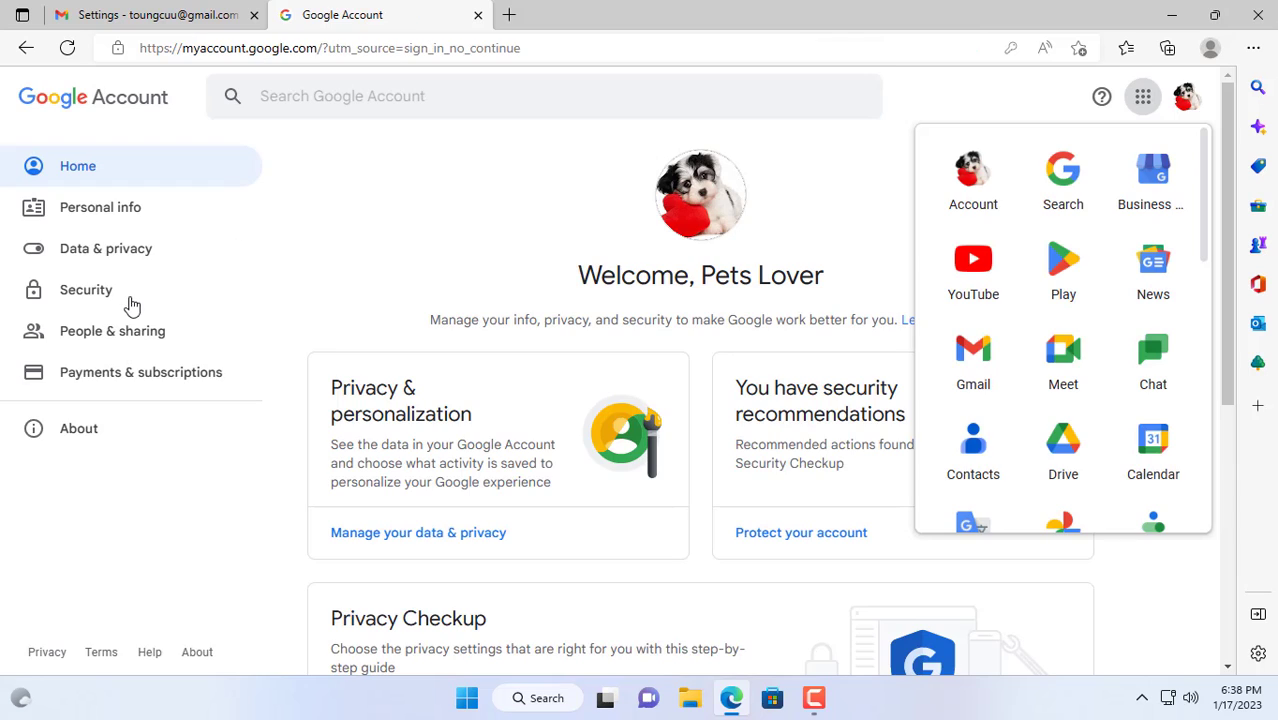
left_click(98, 303)
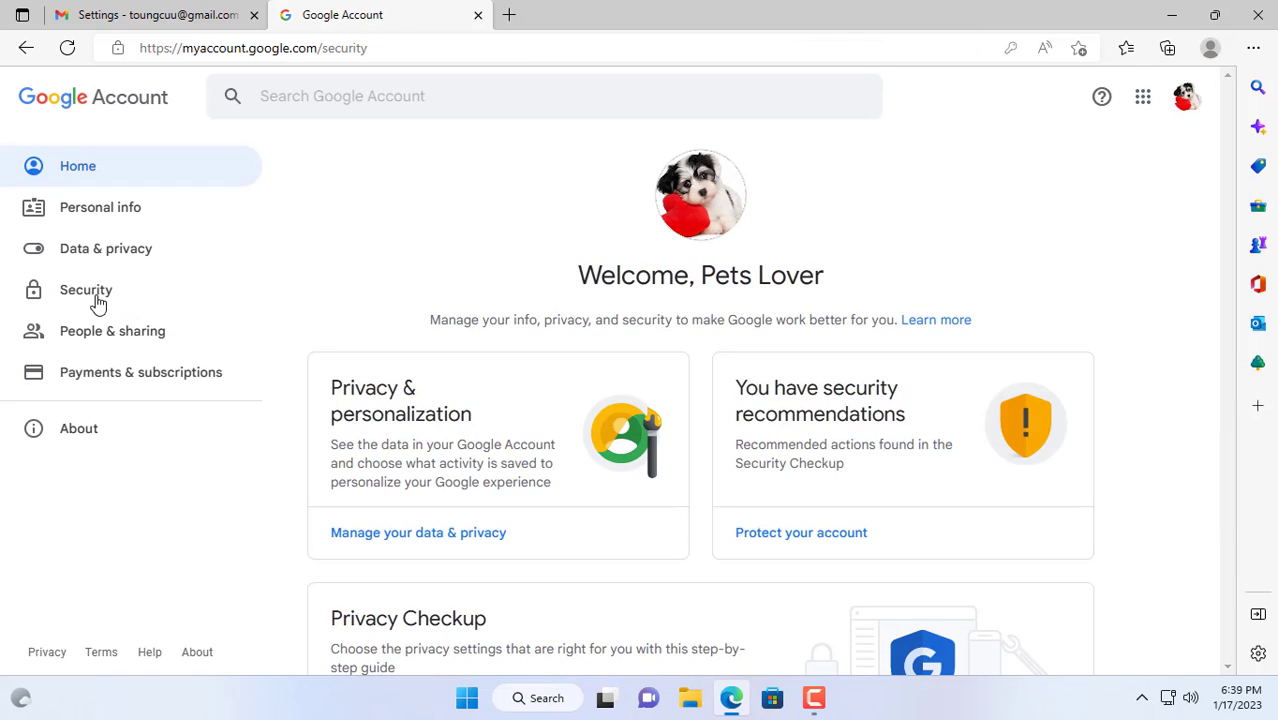
scroll(607, 434, "down", 5)
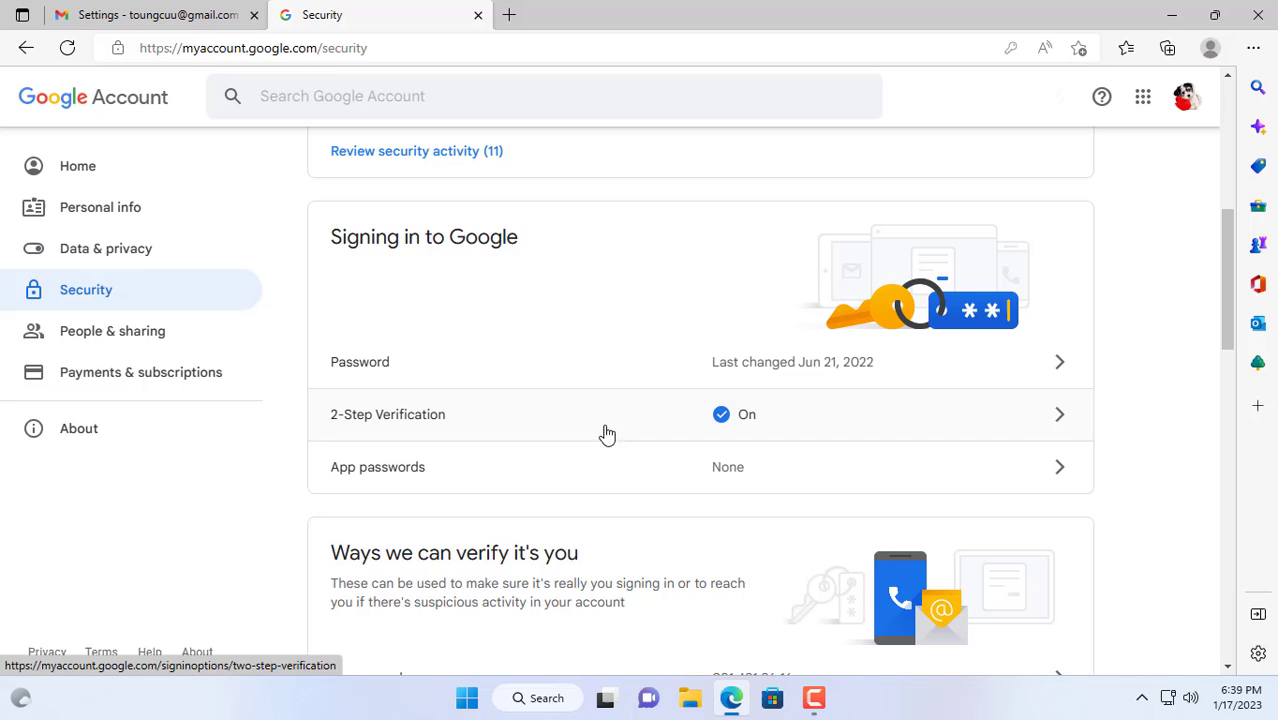
left_click(1039, 474)
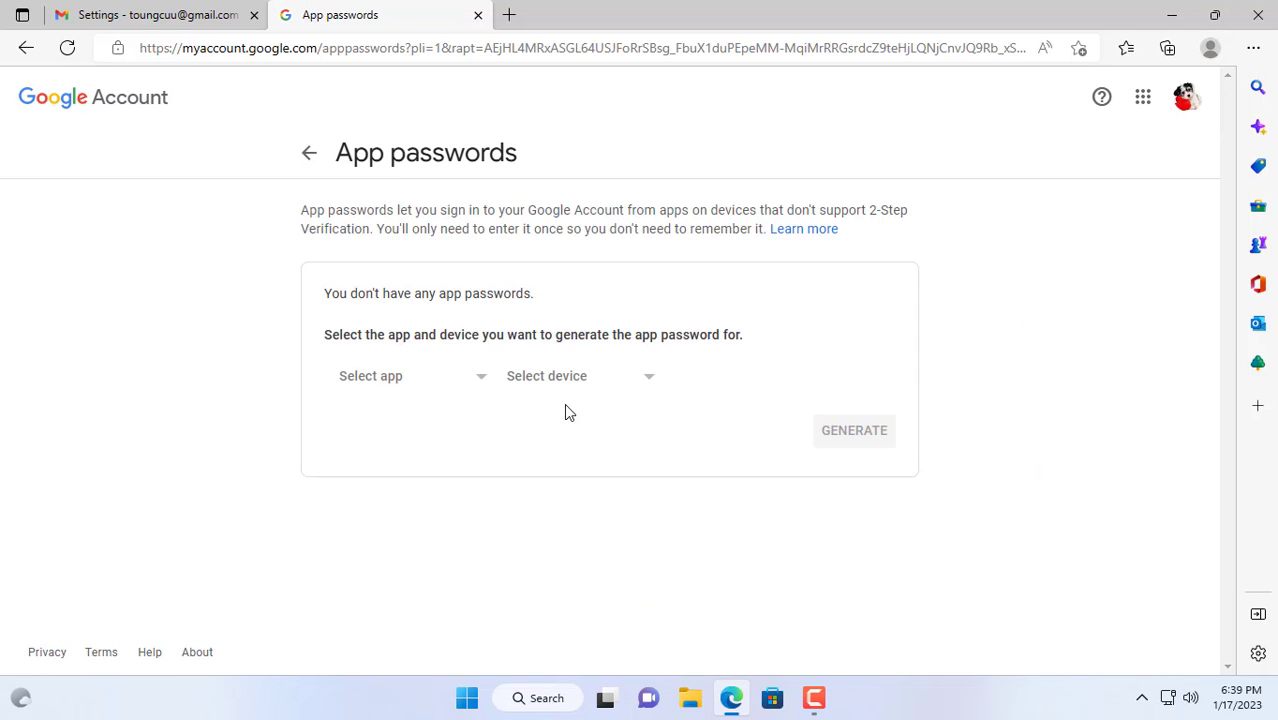
Generate an app password with the custom name 'WinLogon', select it, and show the desktop.
left_click(452, 384)
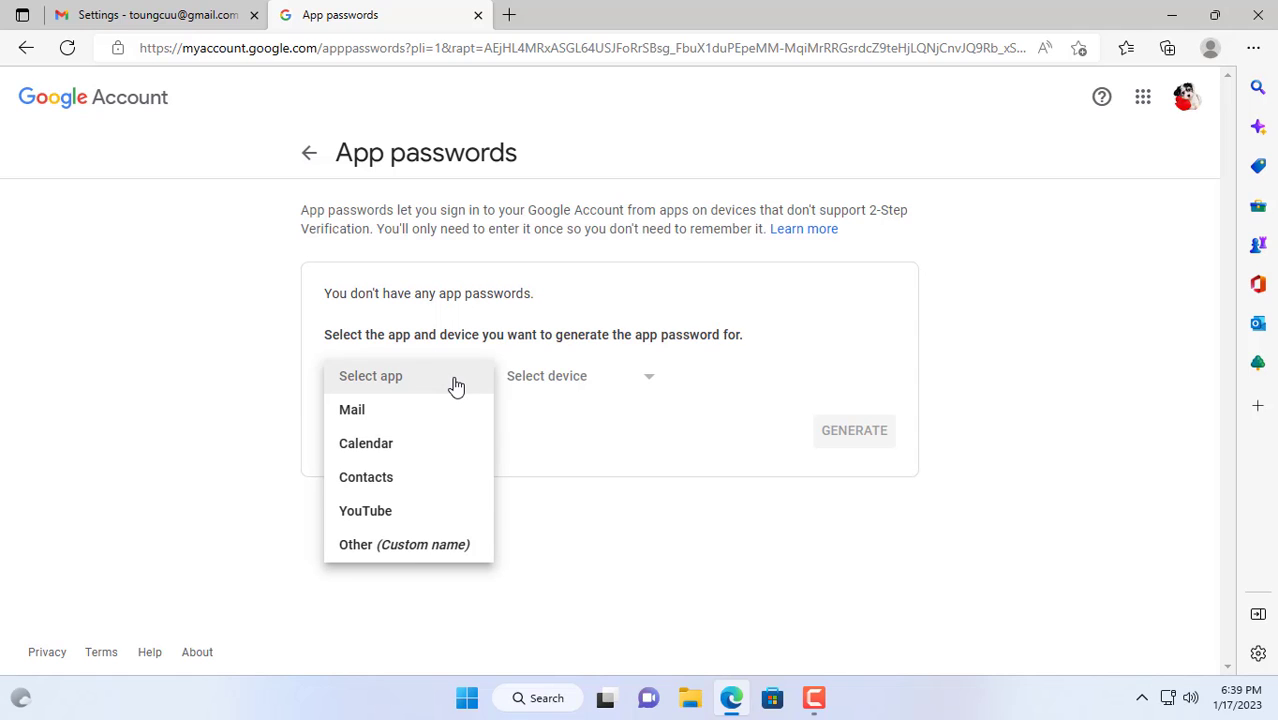
left_click(406, 546)
type("WinLogon")
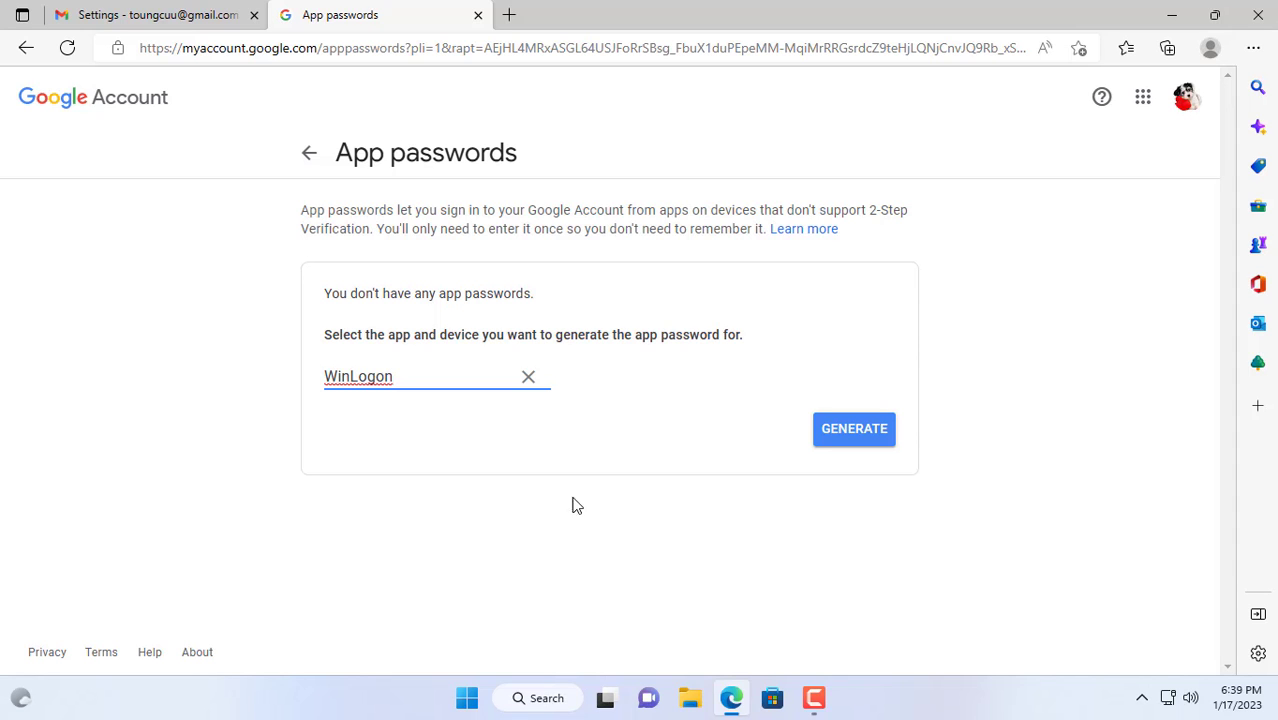
left_click(845, 435)
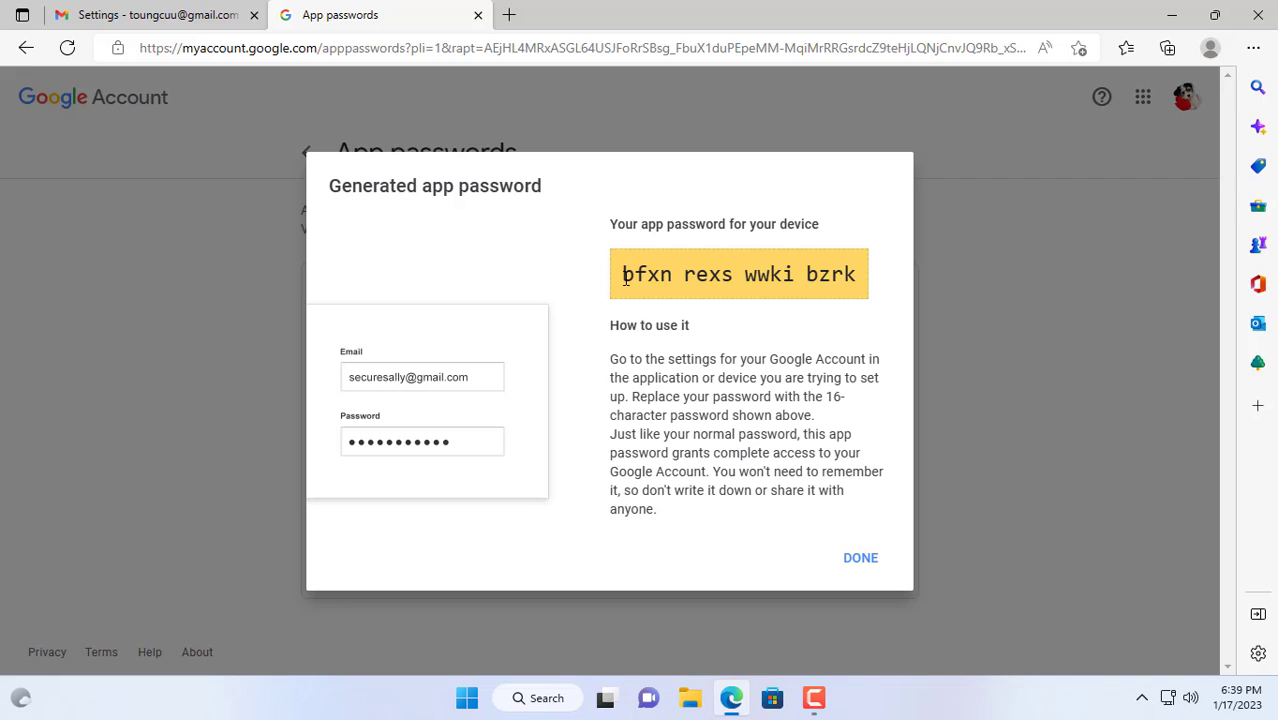
left_click_drag(624, 278, 857, 277)
key("super+d")
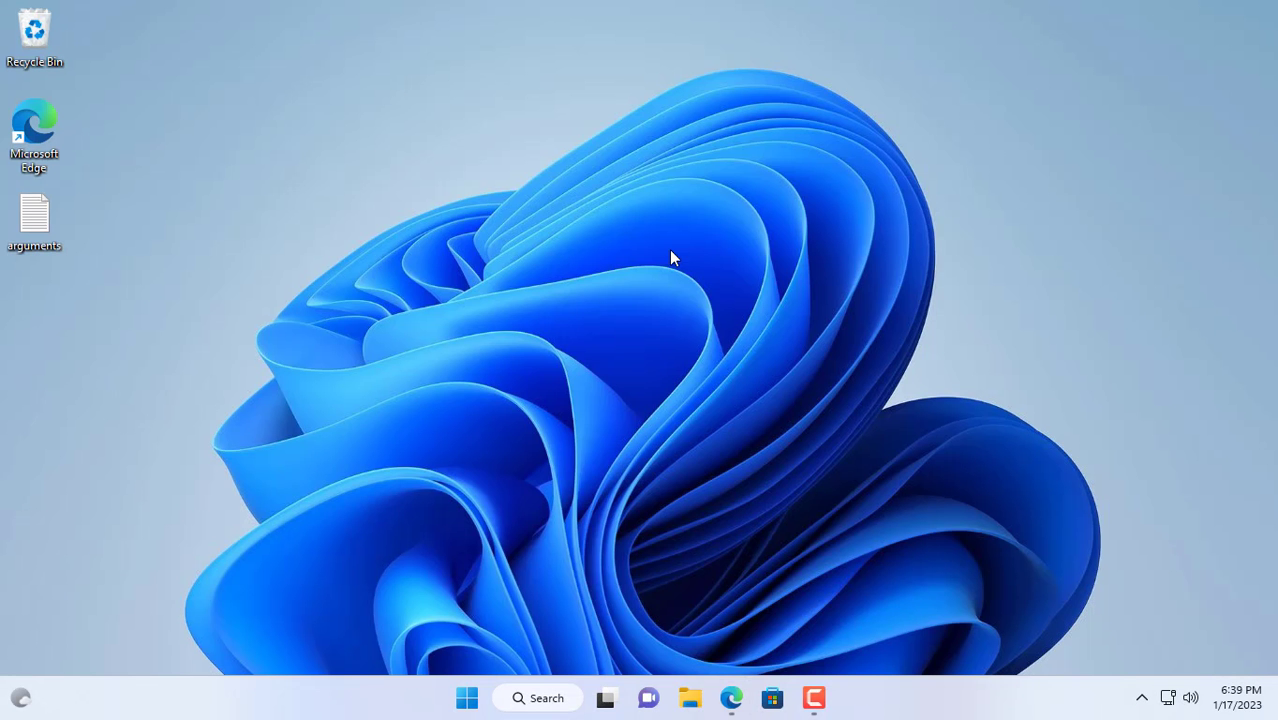
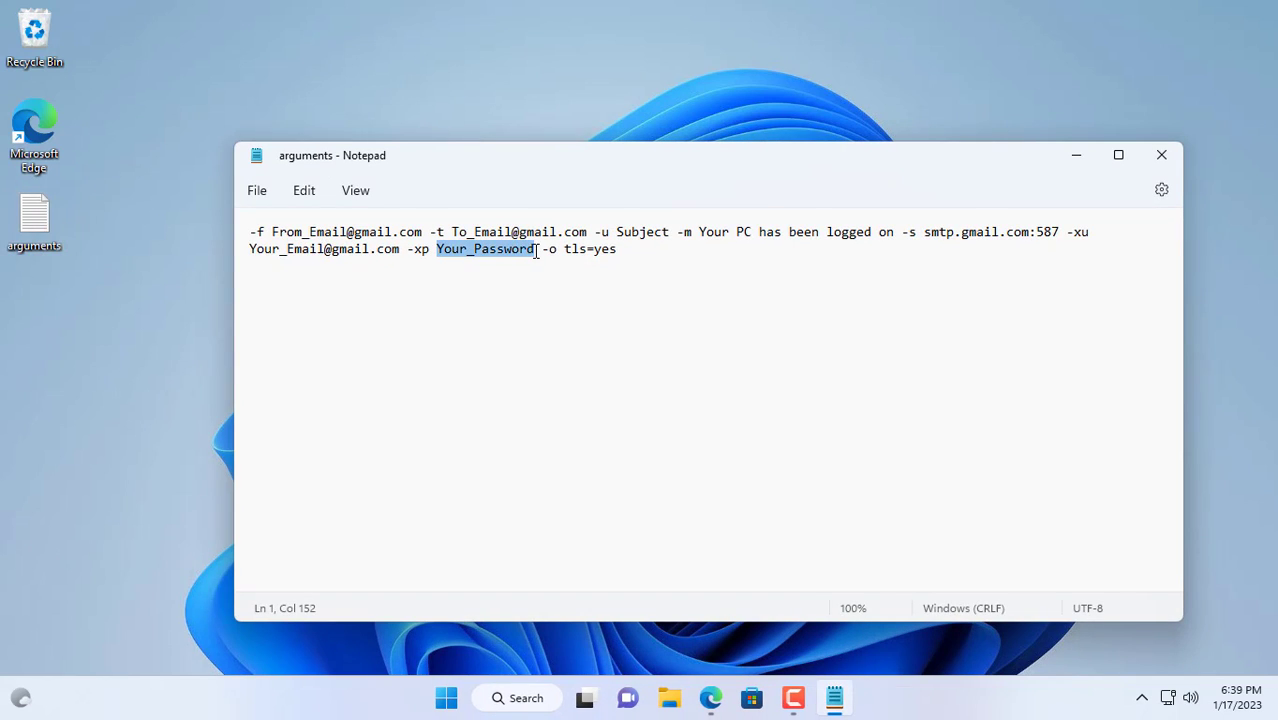
Switch from Notepad to the Edge page showing the generated WinLogon app password.
left_click(710, 698)
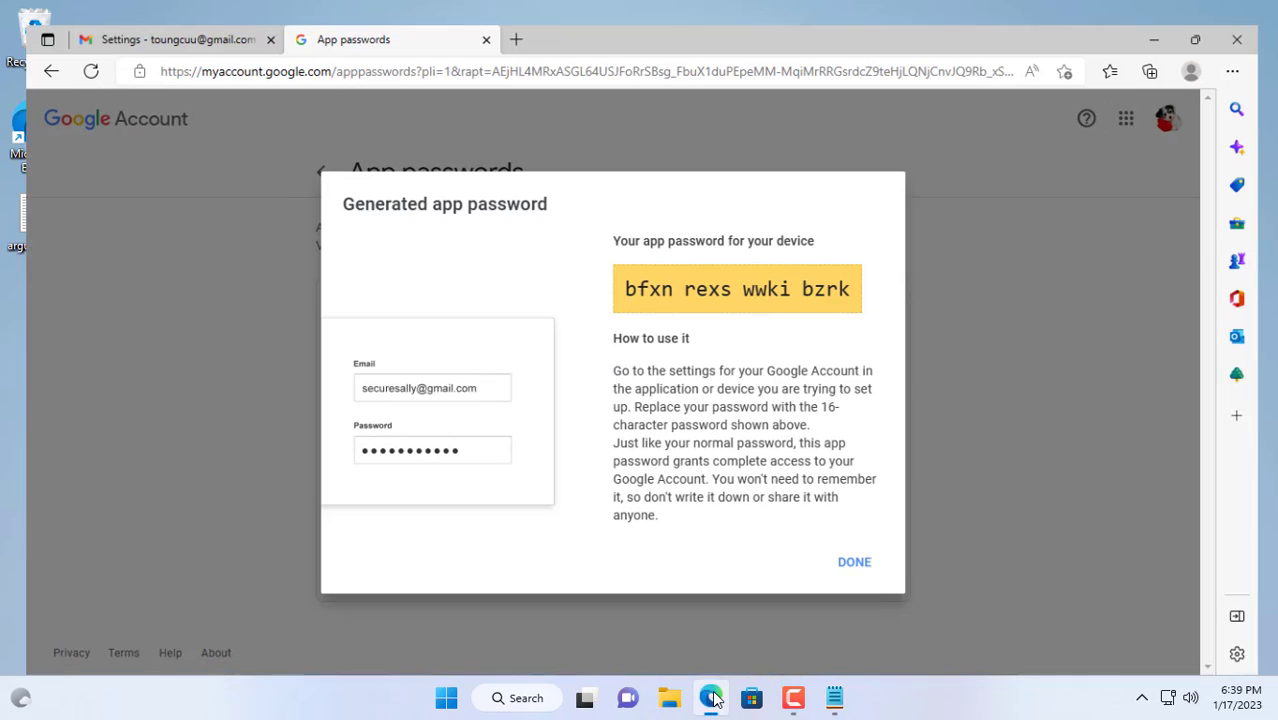
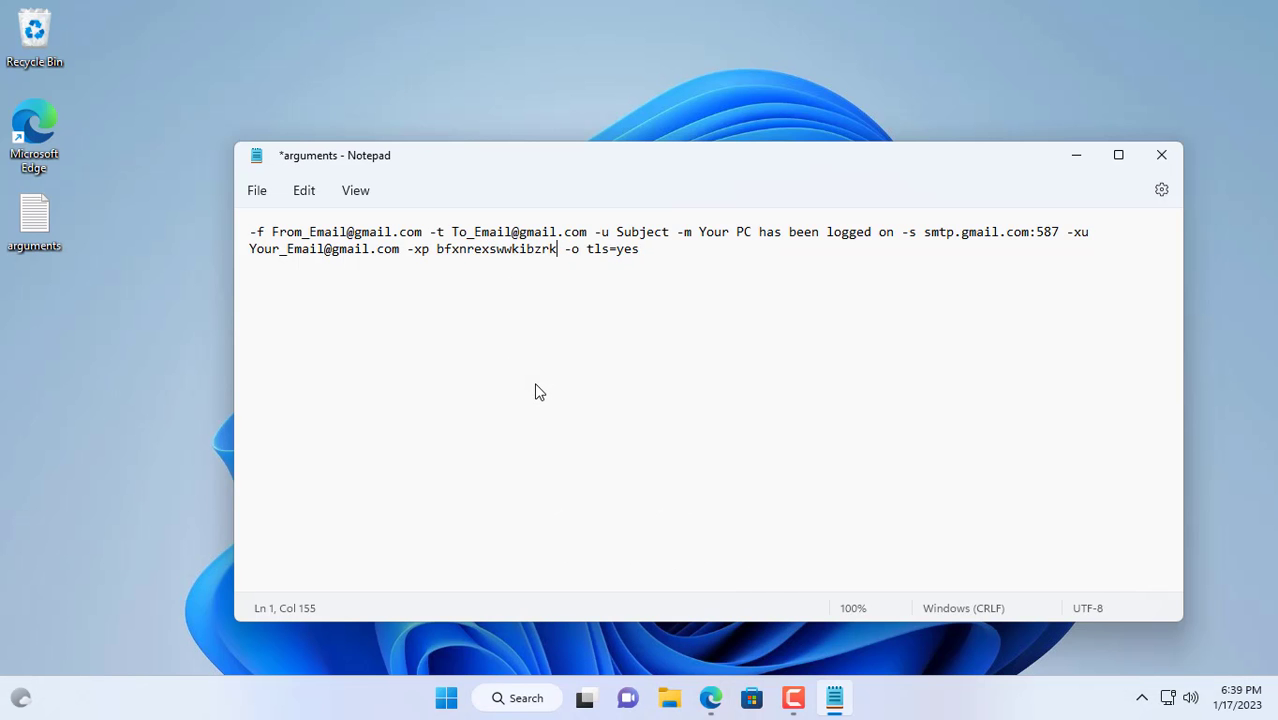
Save the arguments file with the app password filled in.
key("ctrl+s")
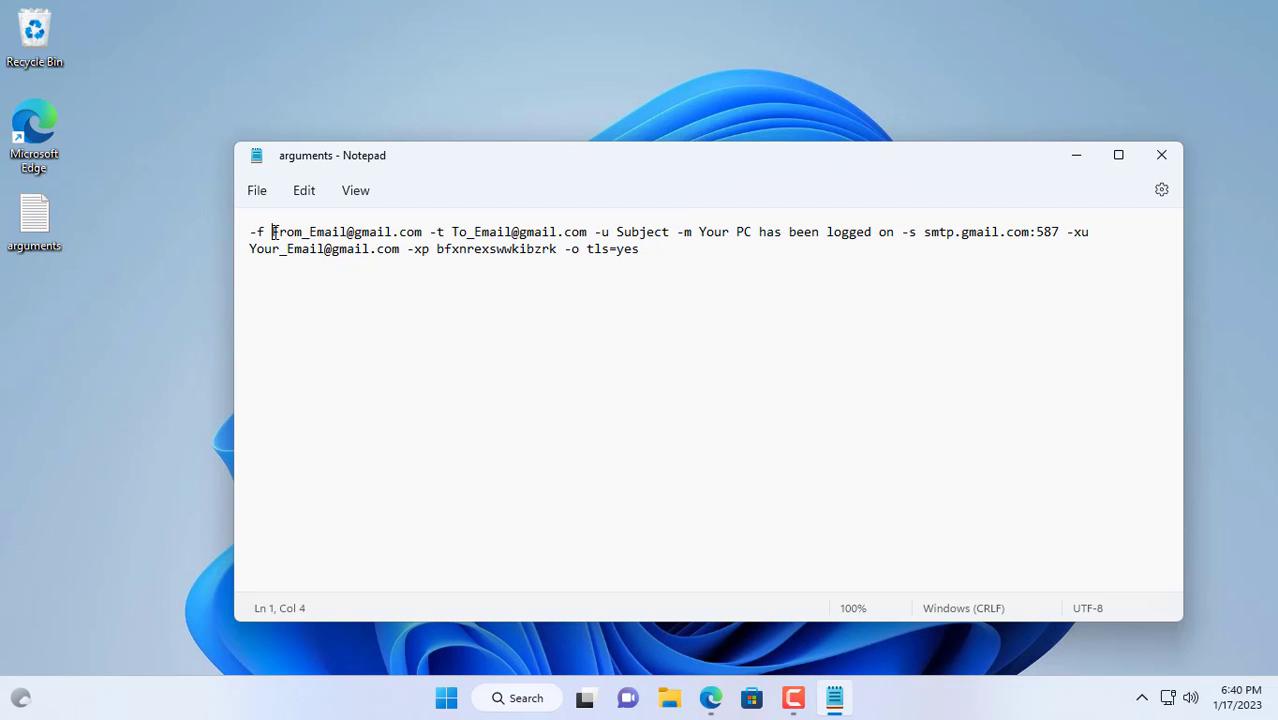
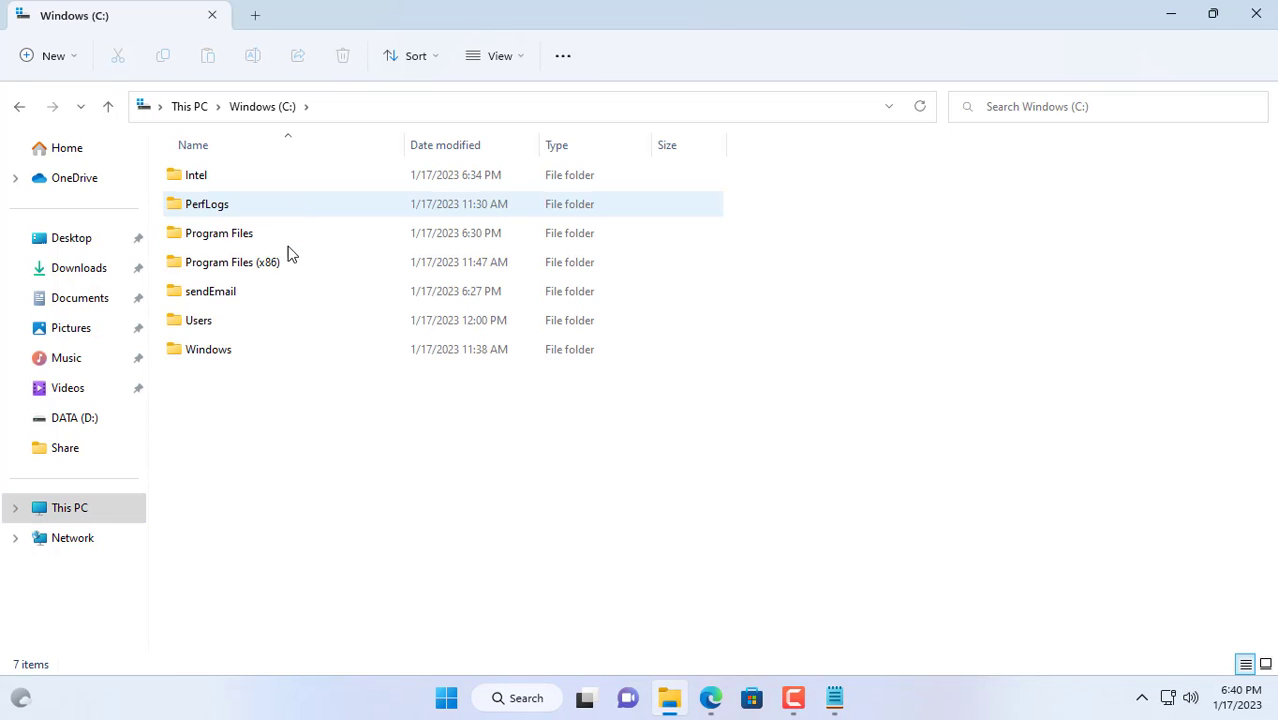
Open C:\sendEmail to view its six files, then show the desktop.
double_click(271, 300)
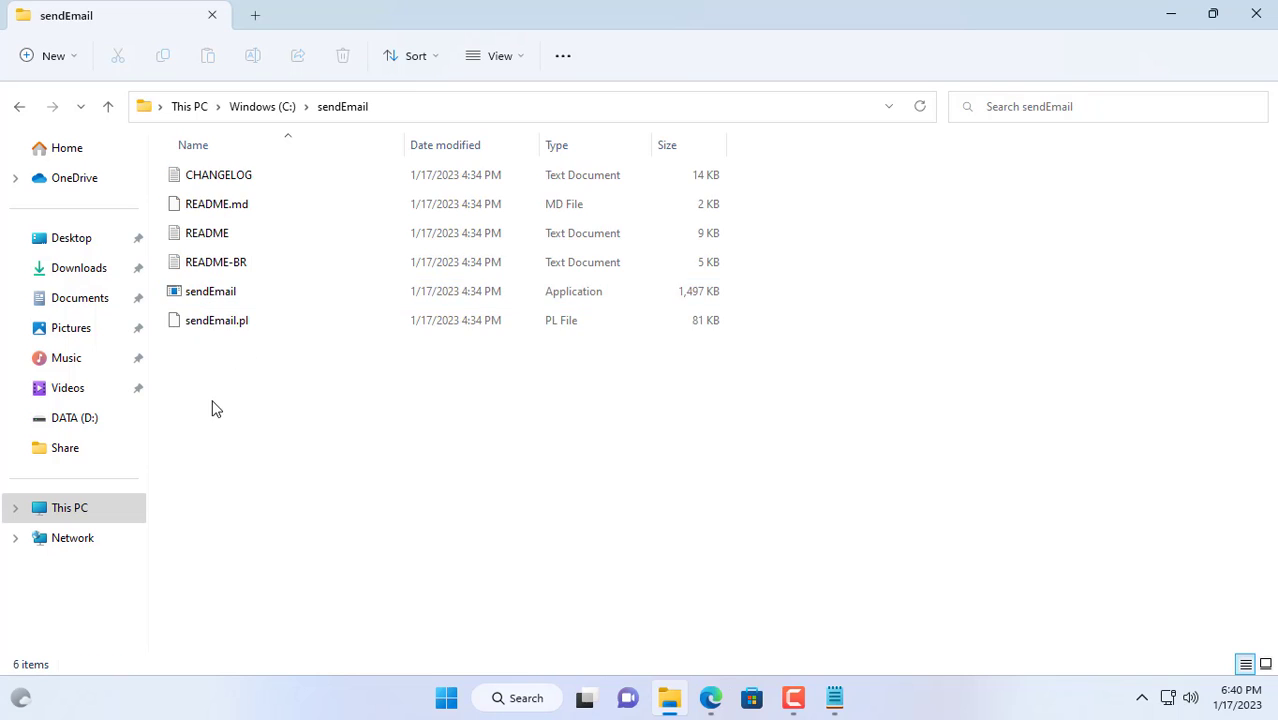
left_click_drag(213, 408, 271, 152)
key("super+d")
Launch Task Scheduler by searching 'tas' and display the Task Scheduler Library task list.
left_click(528, 700)
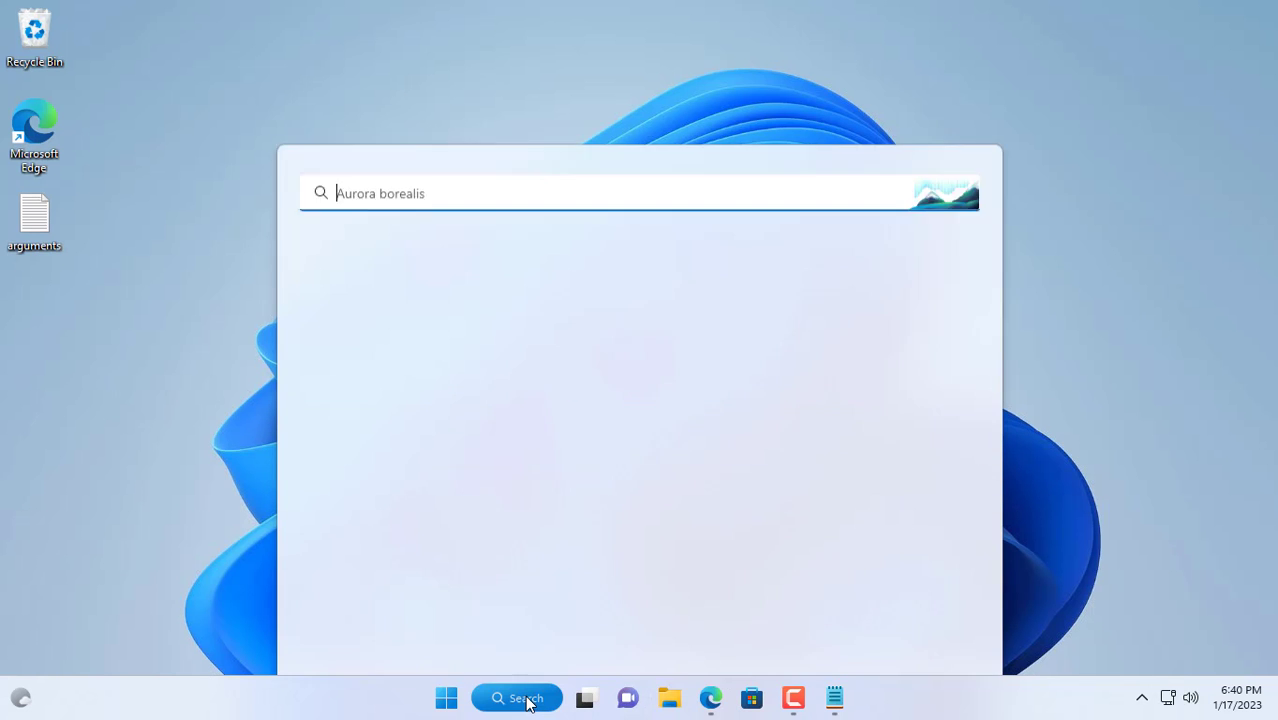
type("tas")
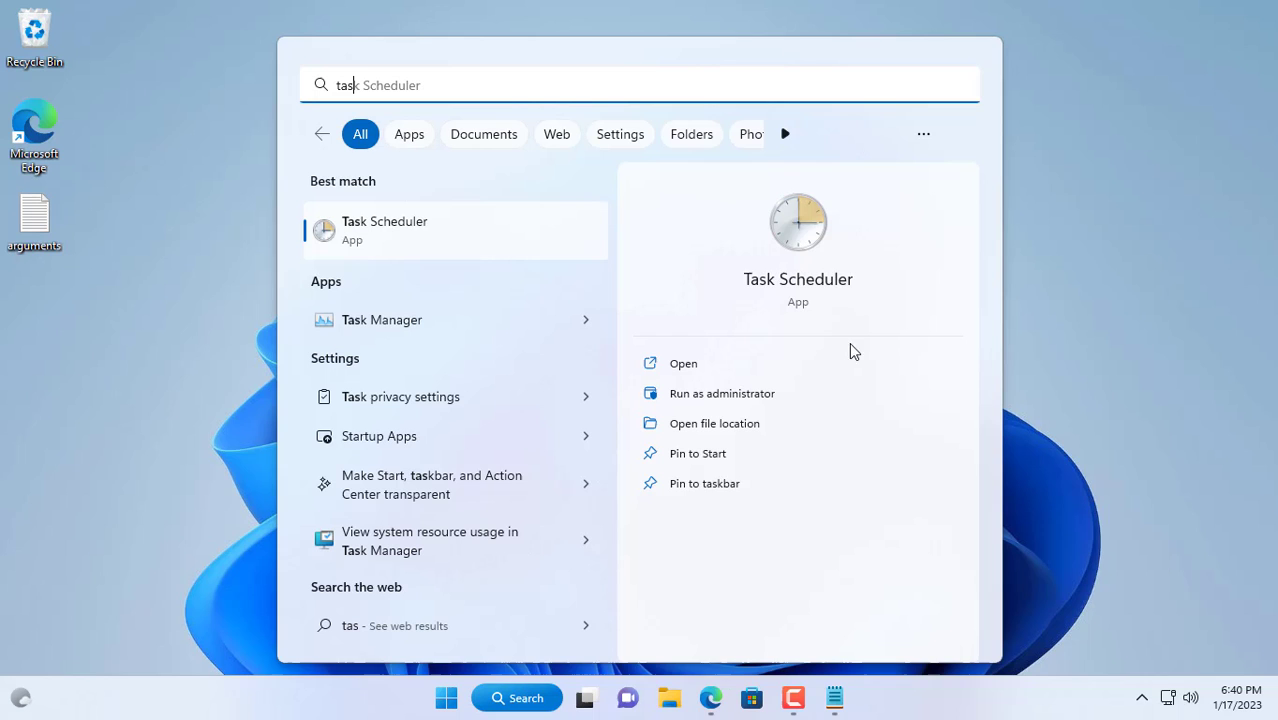
left_click(783, 240)
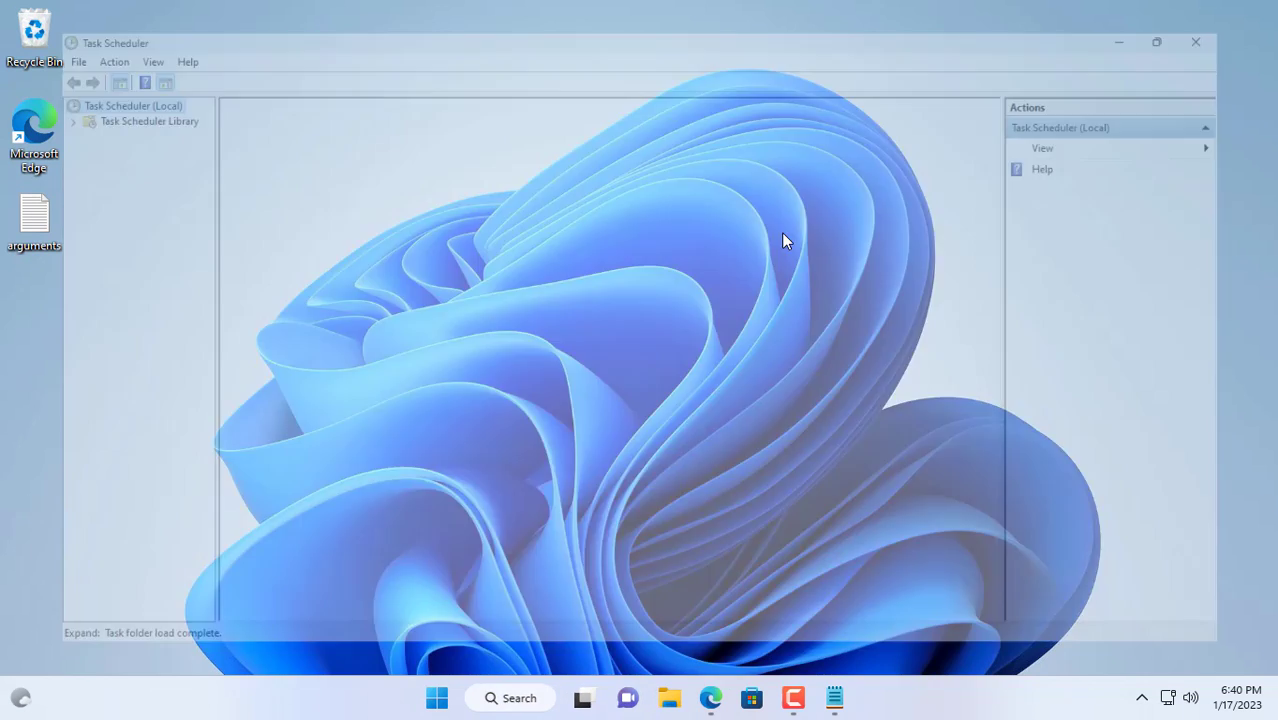
left_click(128, 102)
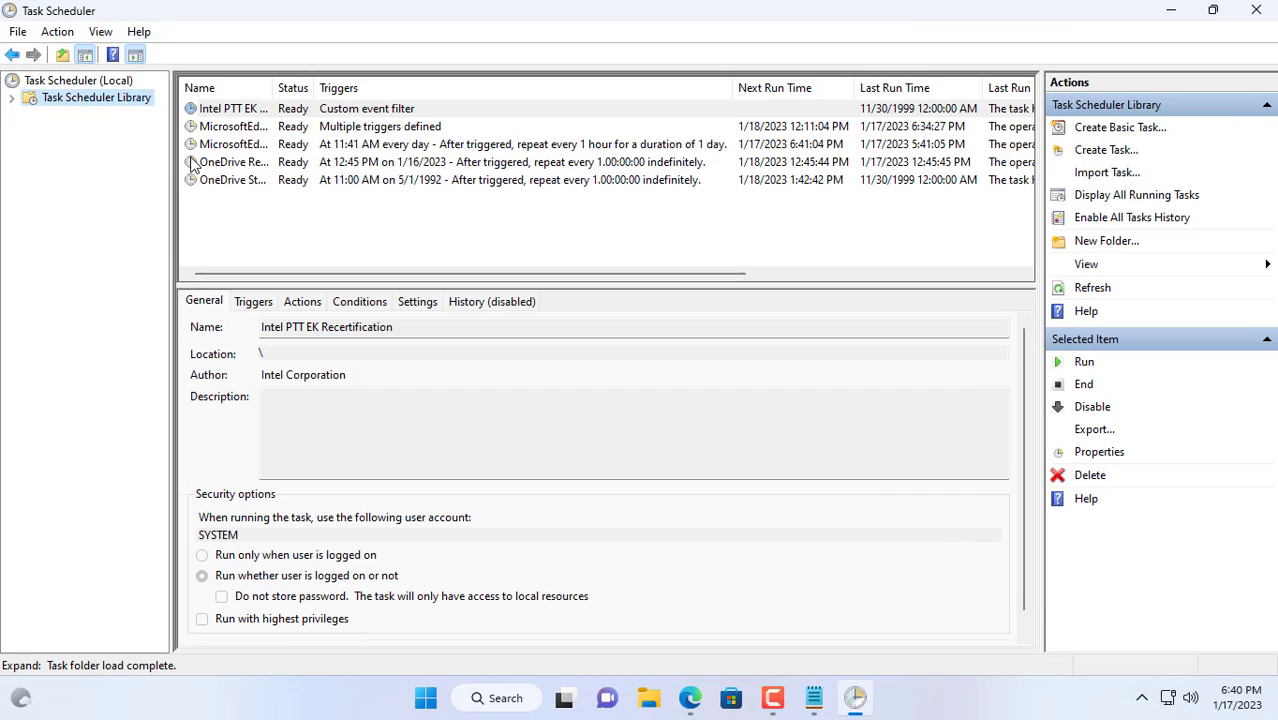
Create task SendEmail running whether the user is logged on or not, configured for Windows 10.
left_click(1106, 153)
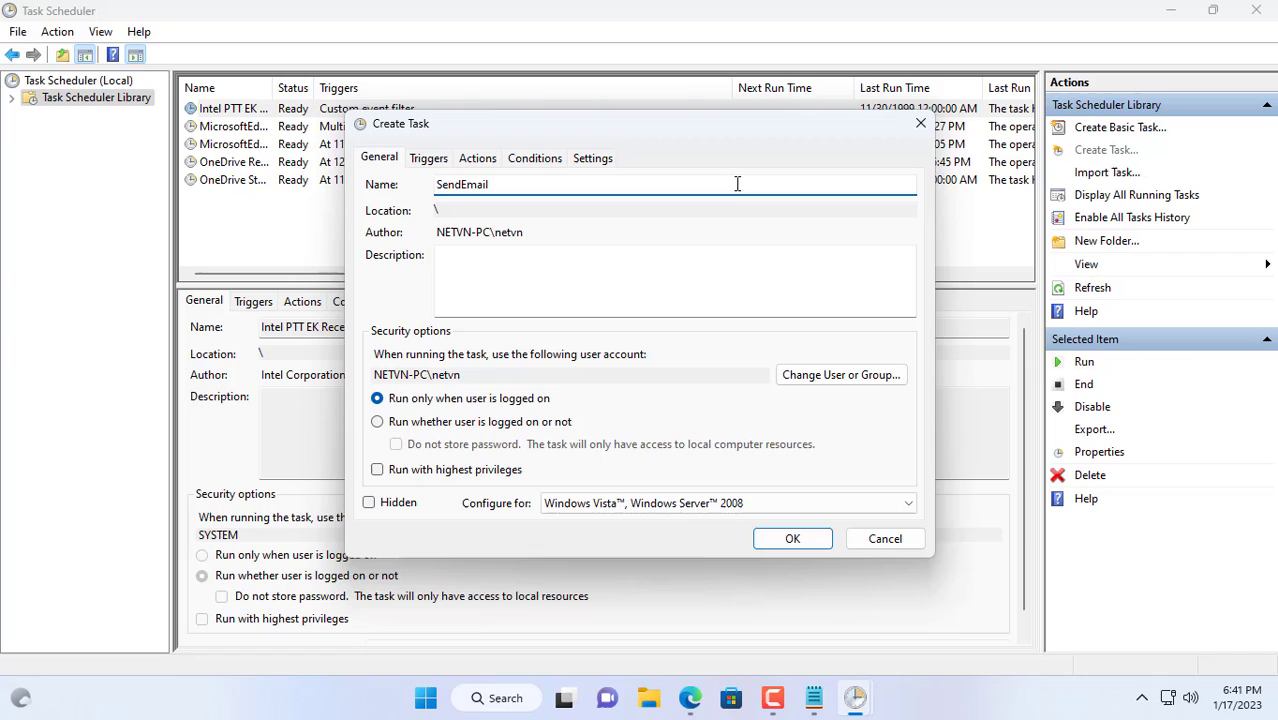
left_click_drag(490, 184, 406, 180)
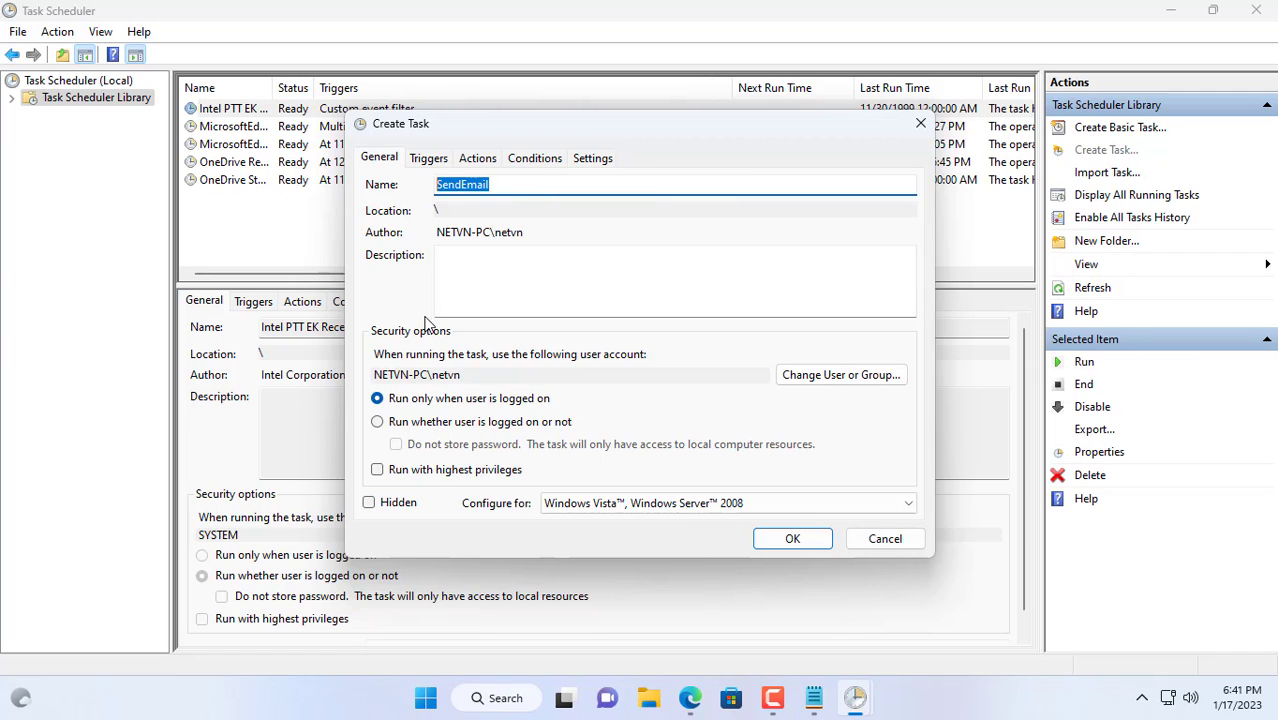
left_click(377, 422)
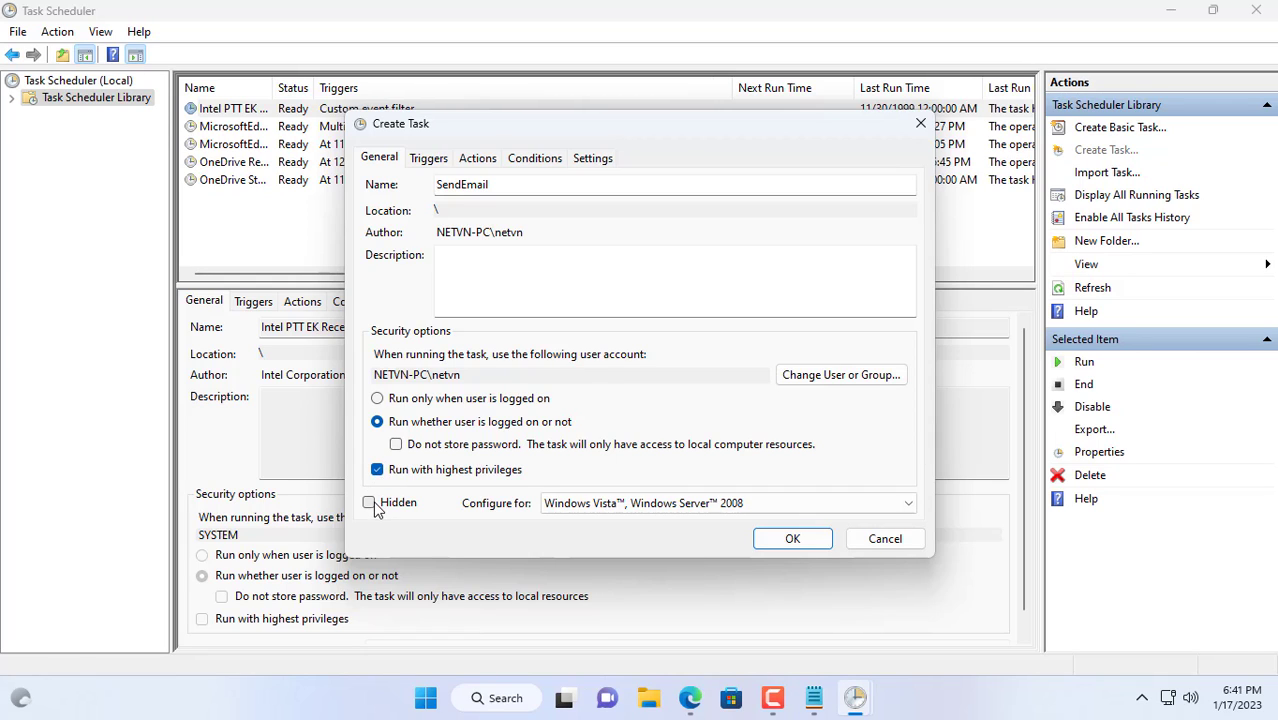
left_click(563, 506)
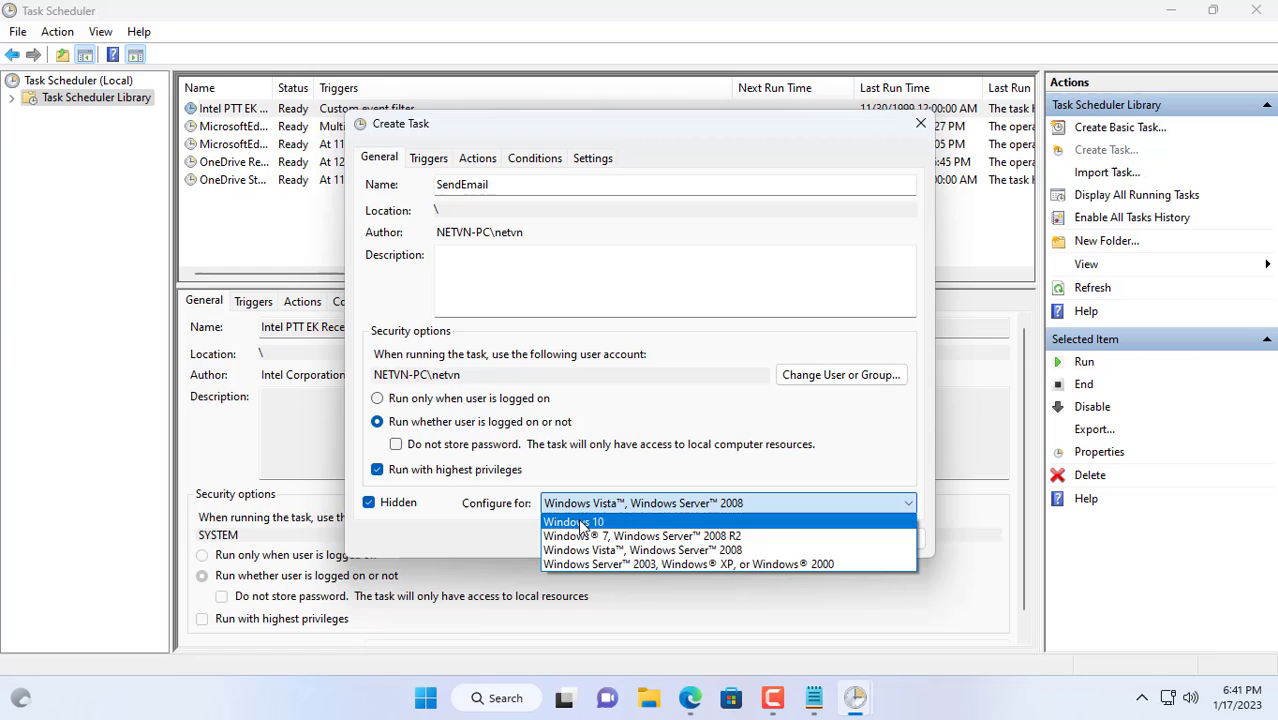
left_click(582, 524)
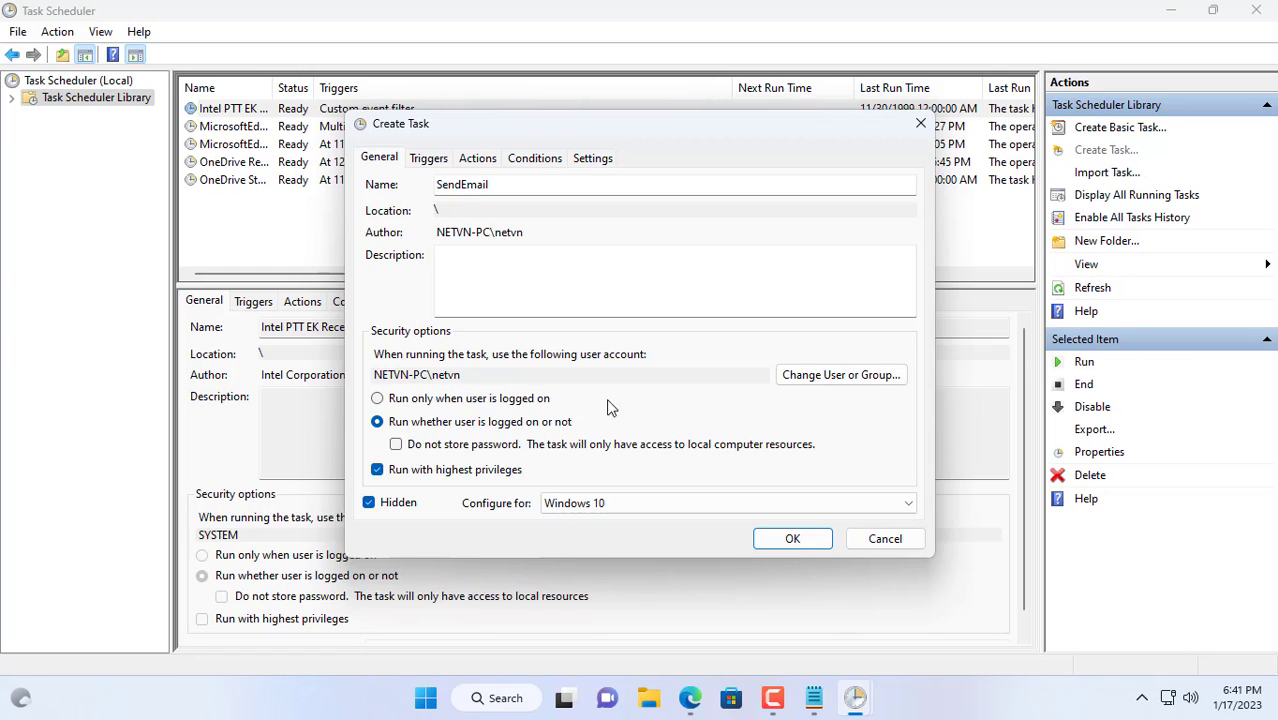
Add a new trigger that begins the task at log on for the specific user.
left_click(433, 162)
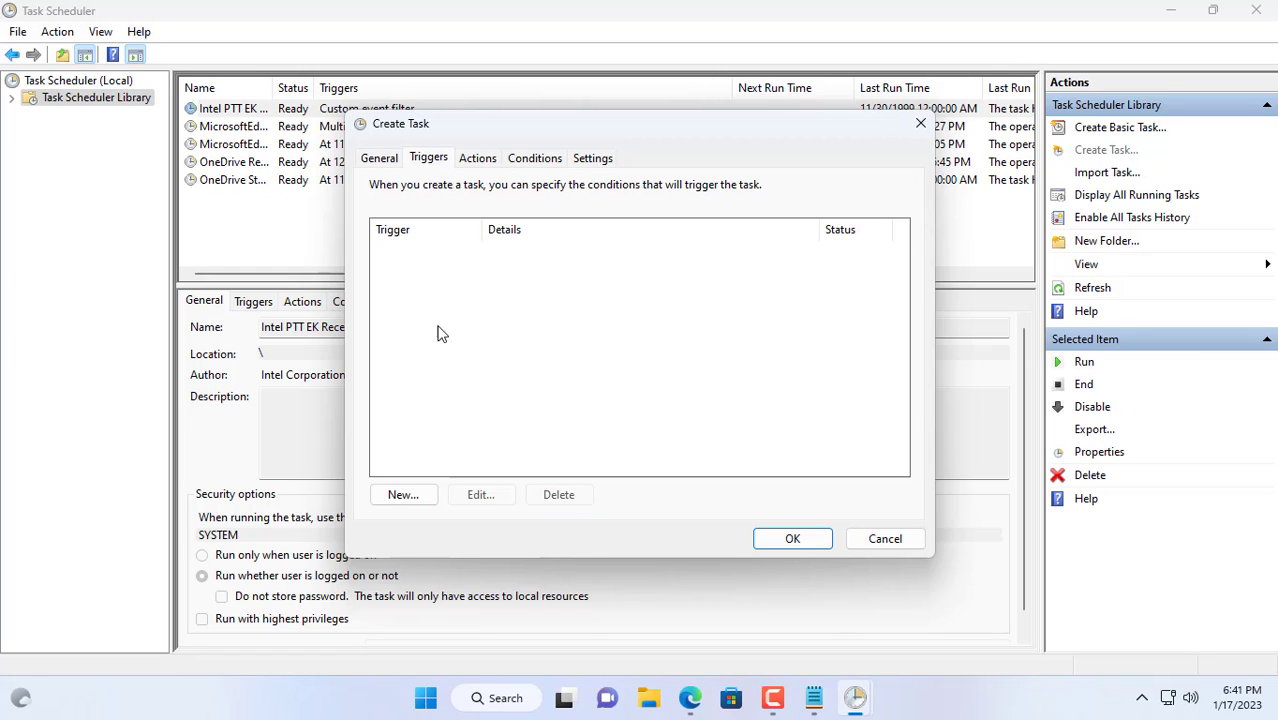
left_click(401, 497)
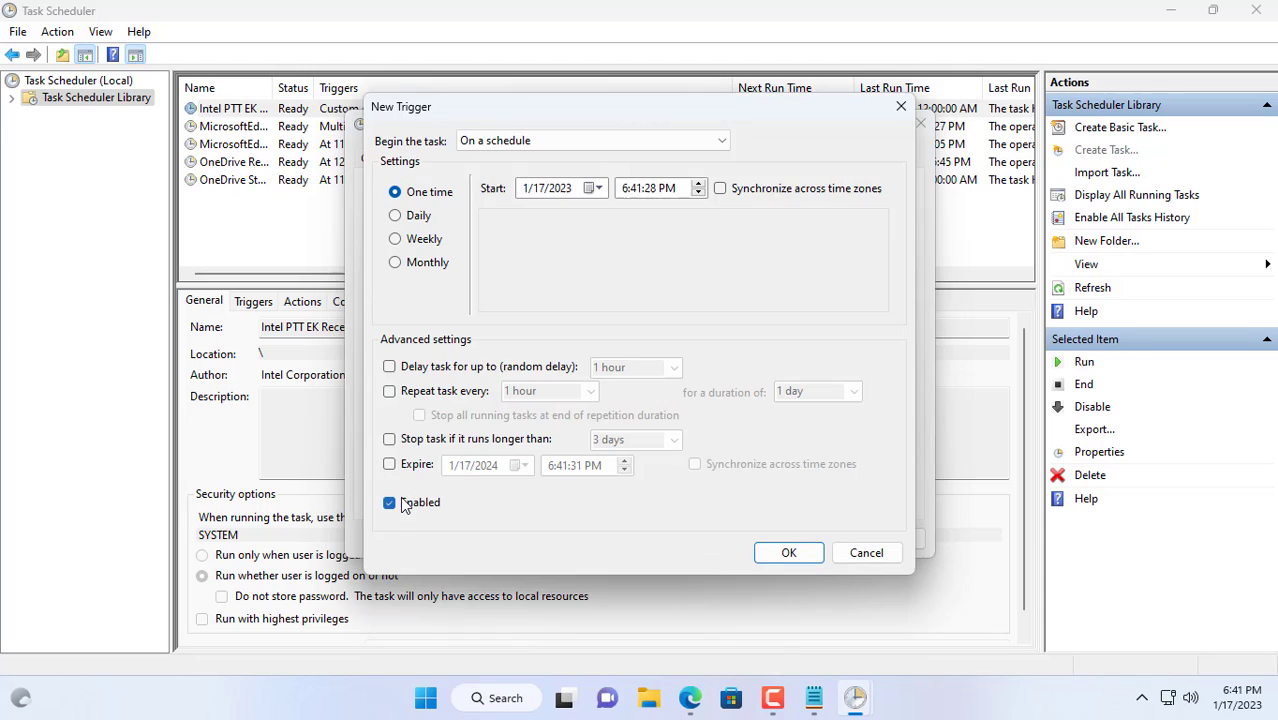
left_click(537, 142)
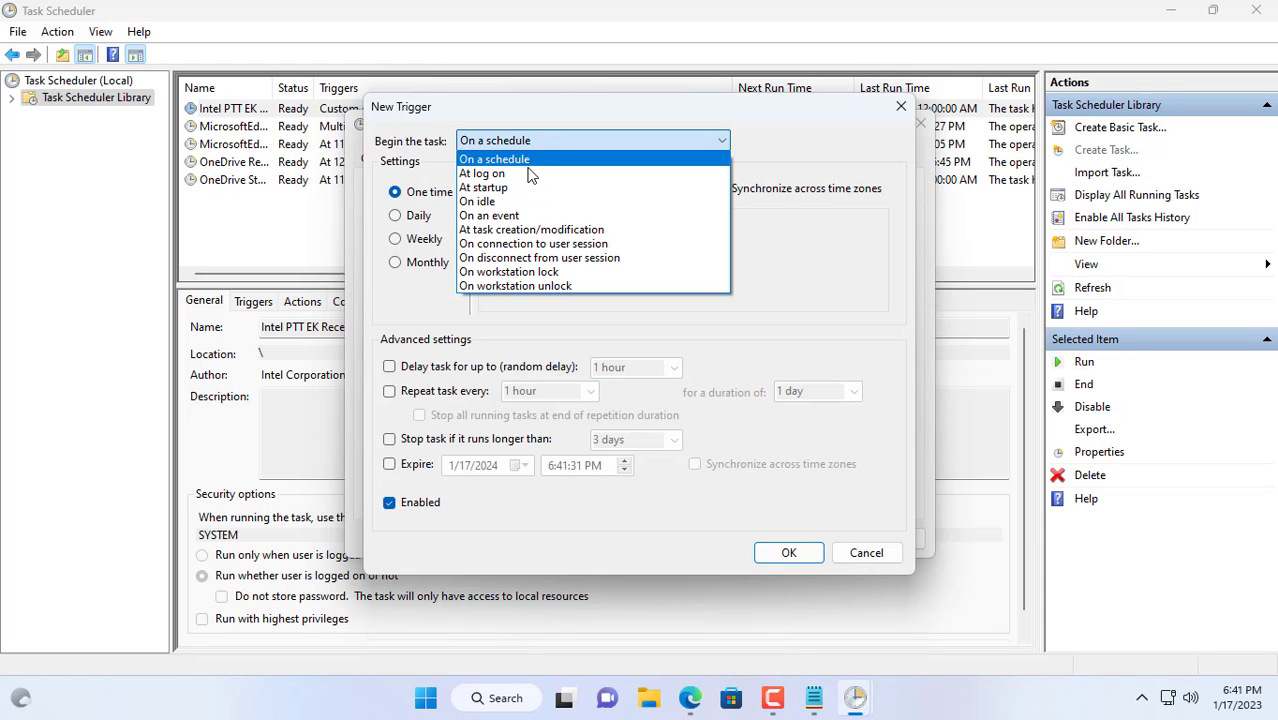
left_click(530, 172)
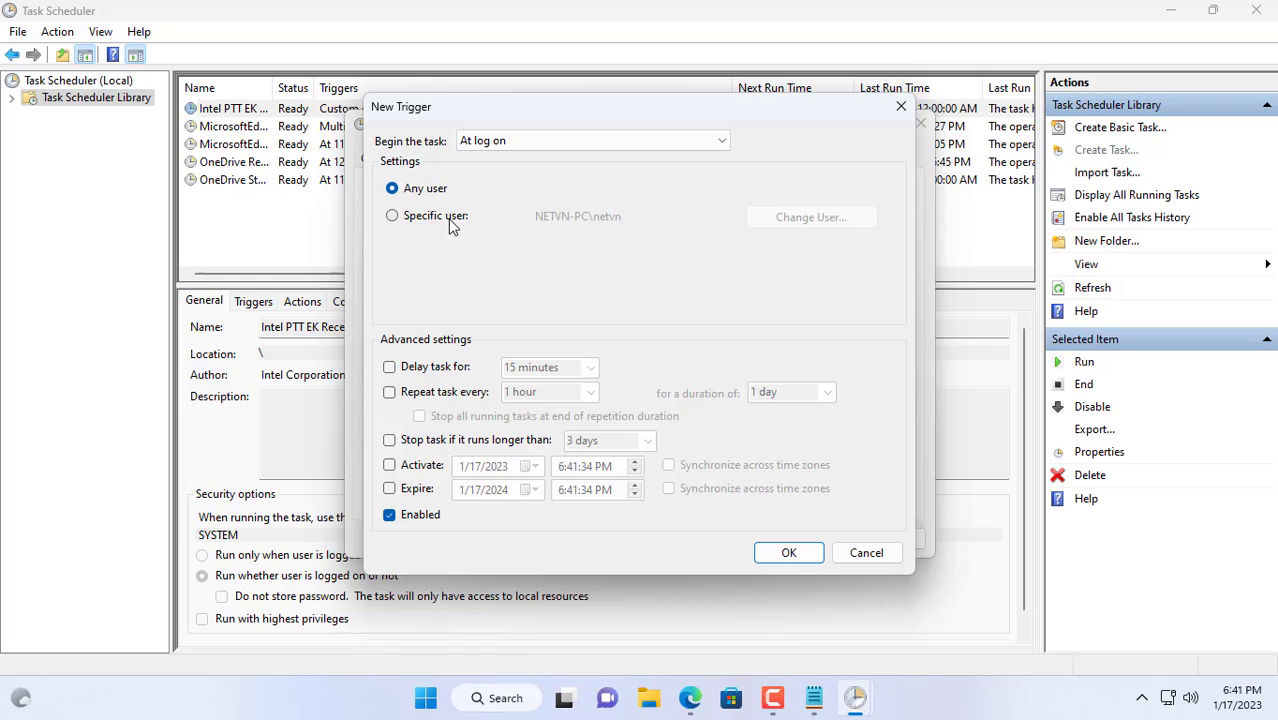
left_click(448, 219)
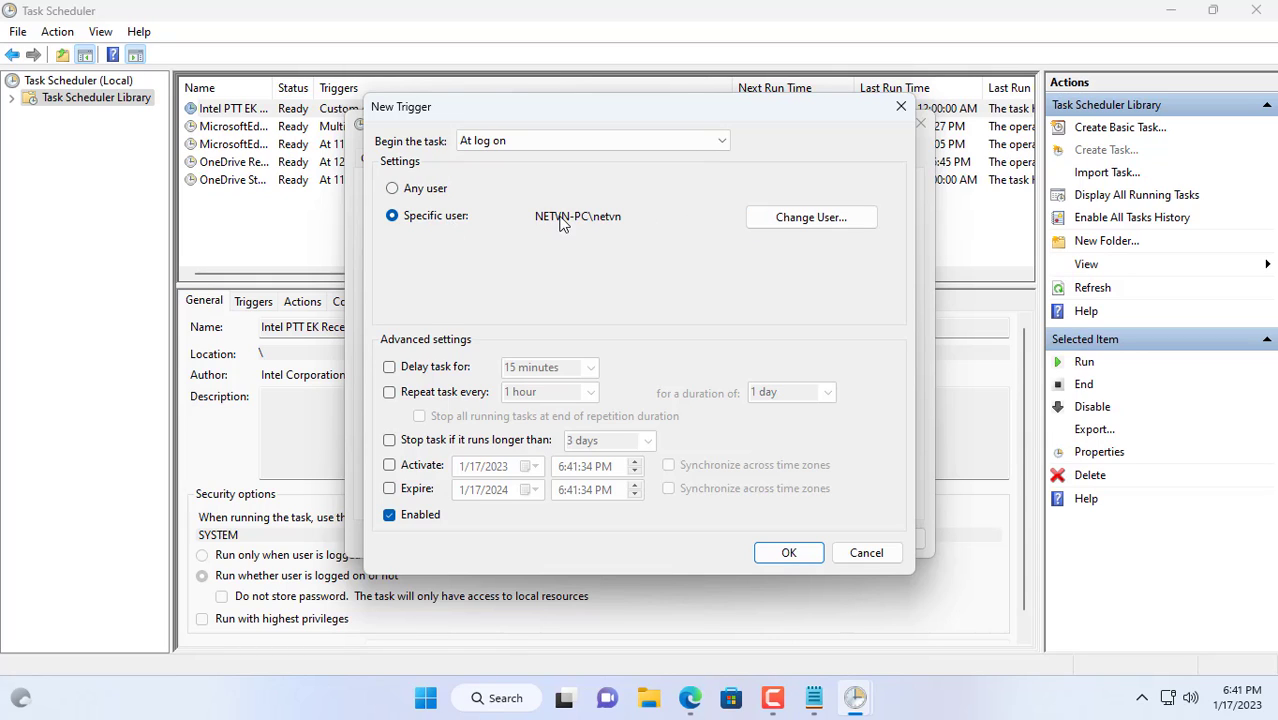
Delay the log-on trigger by 30 seconds and confirm it.
left_click(424, 368)
left_click(522, 368)
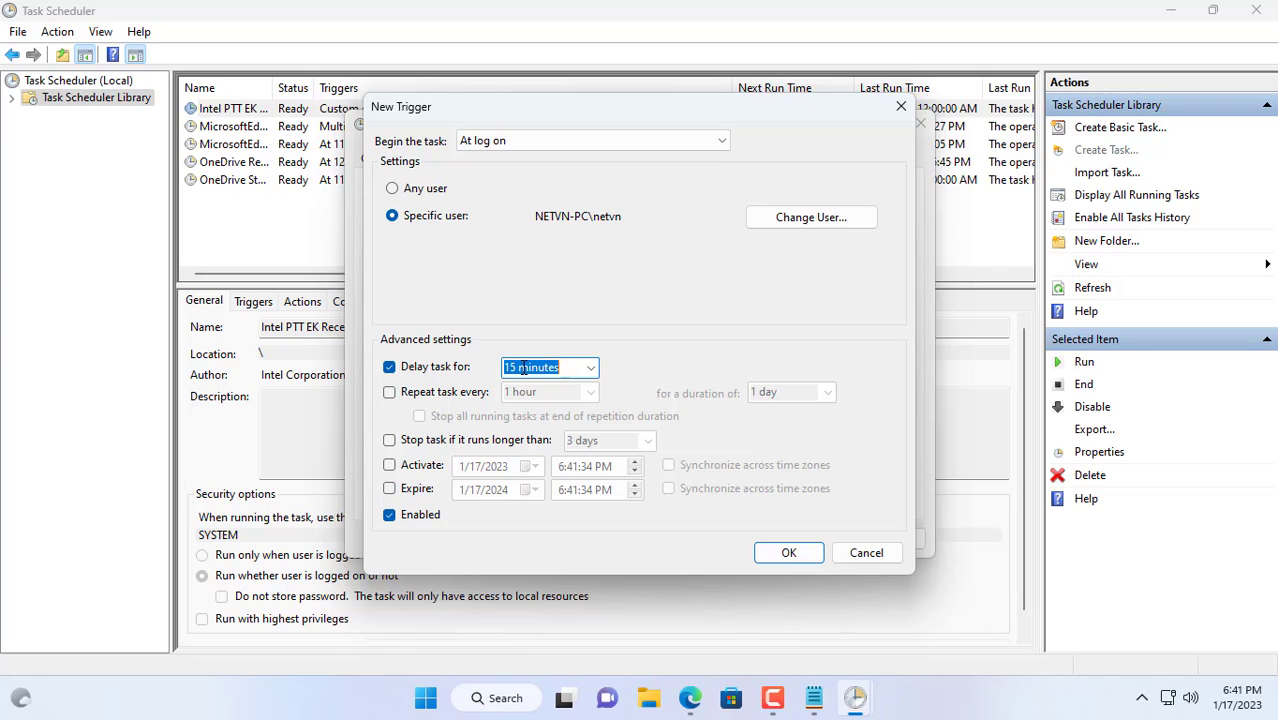
left_click(590, 368)
left_click(583, 392)
left_click(786, 556)
left_click(489, 162)
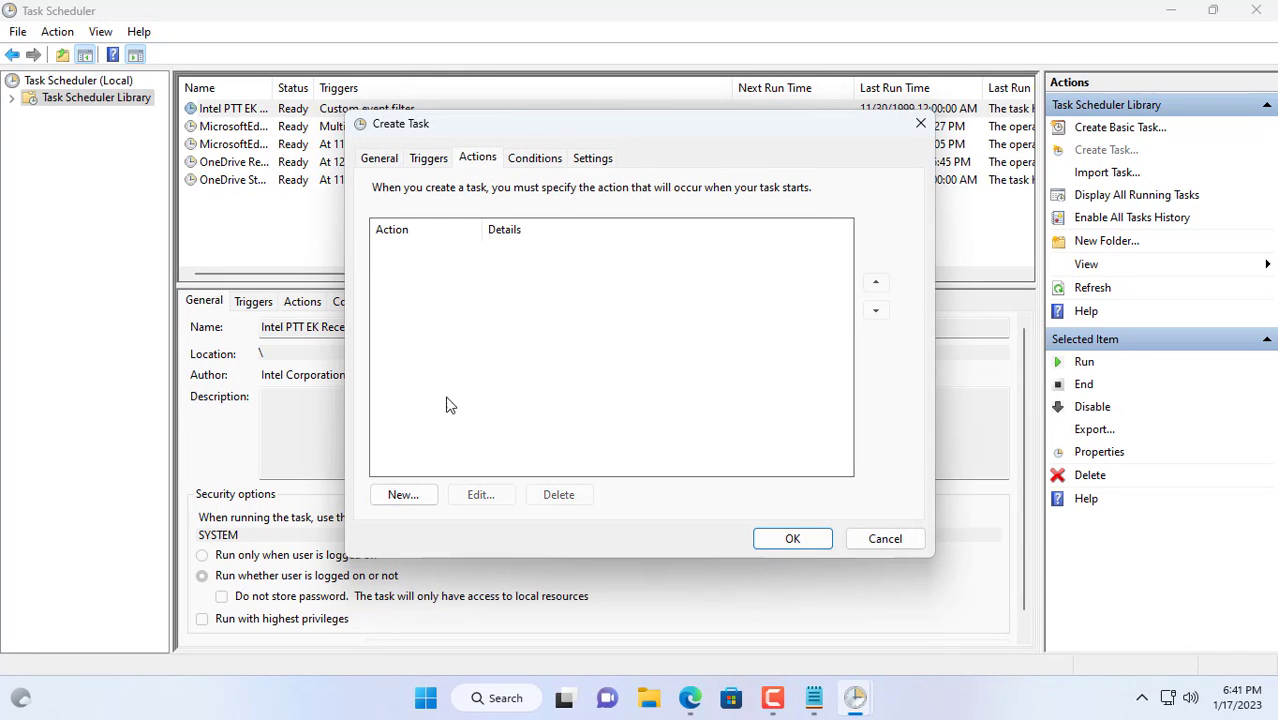
Add a 'Start a program' action running C:\sendEmail\sendEmail.exe.
left_click(422, 497)
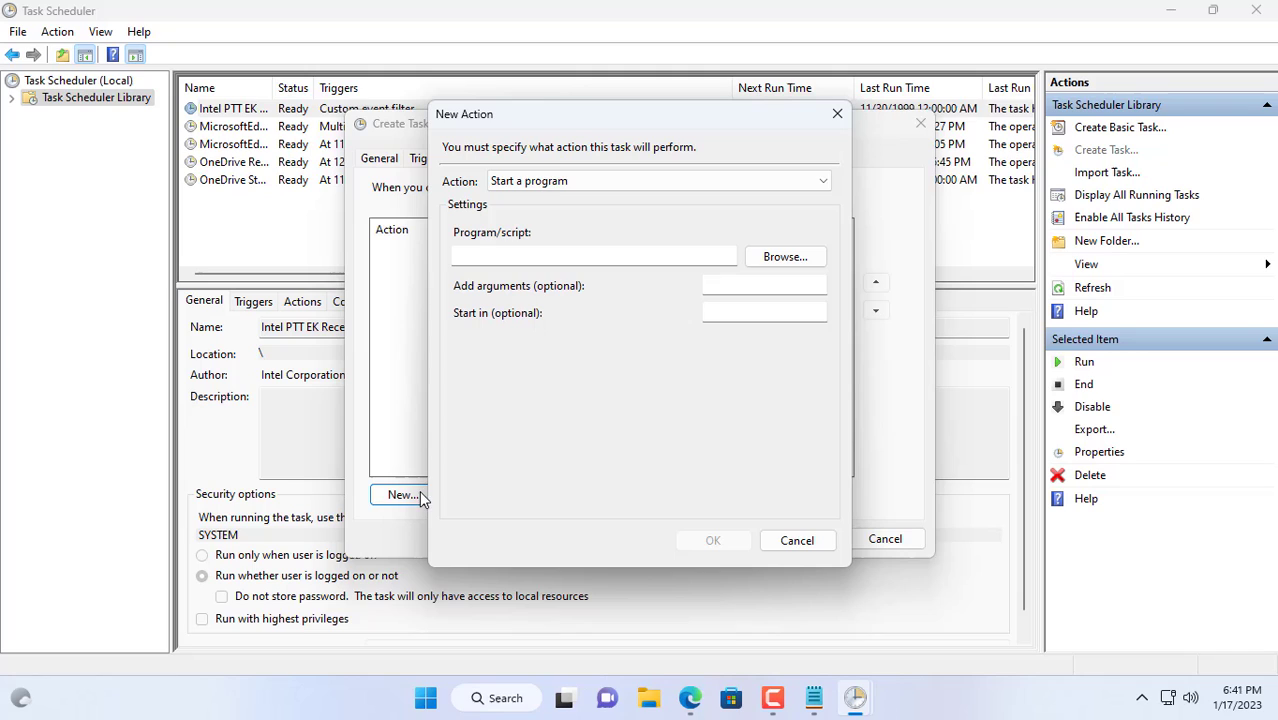
left_click(570, 184)
left_click(570, 184)
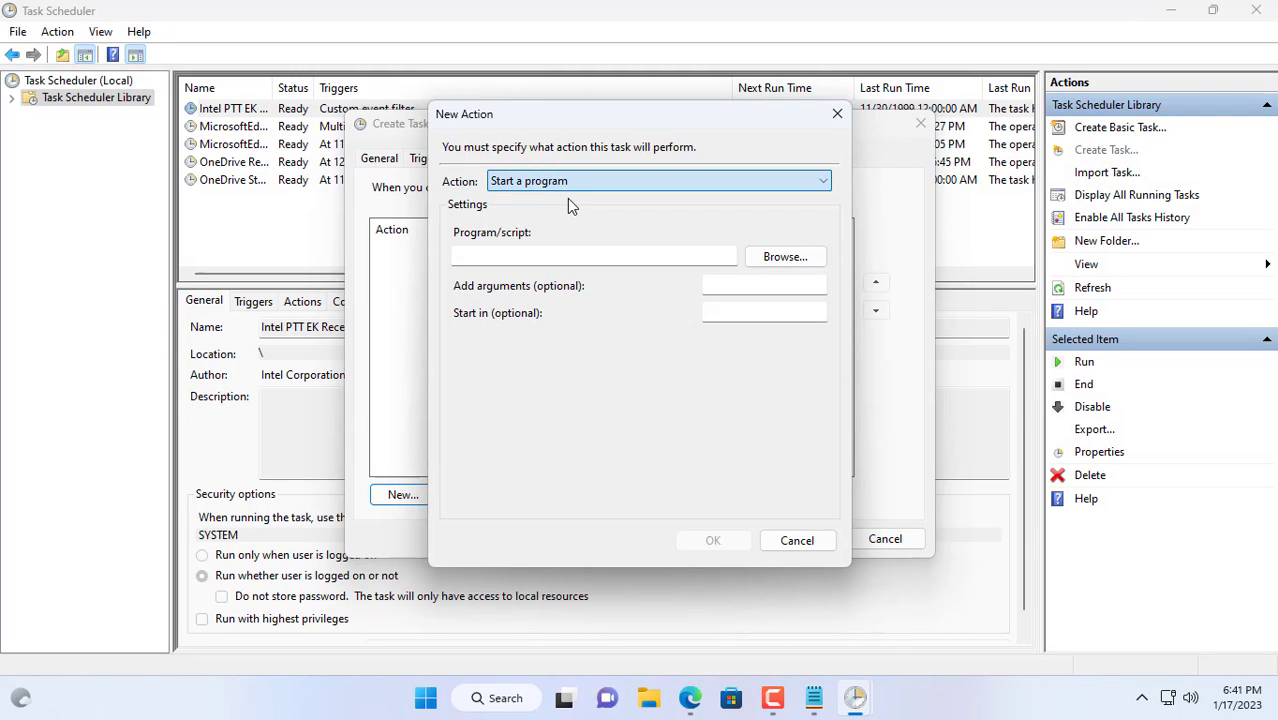
left_click(770, 257)
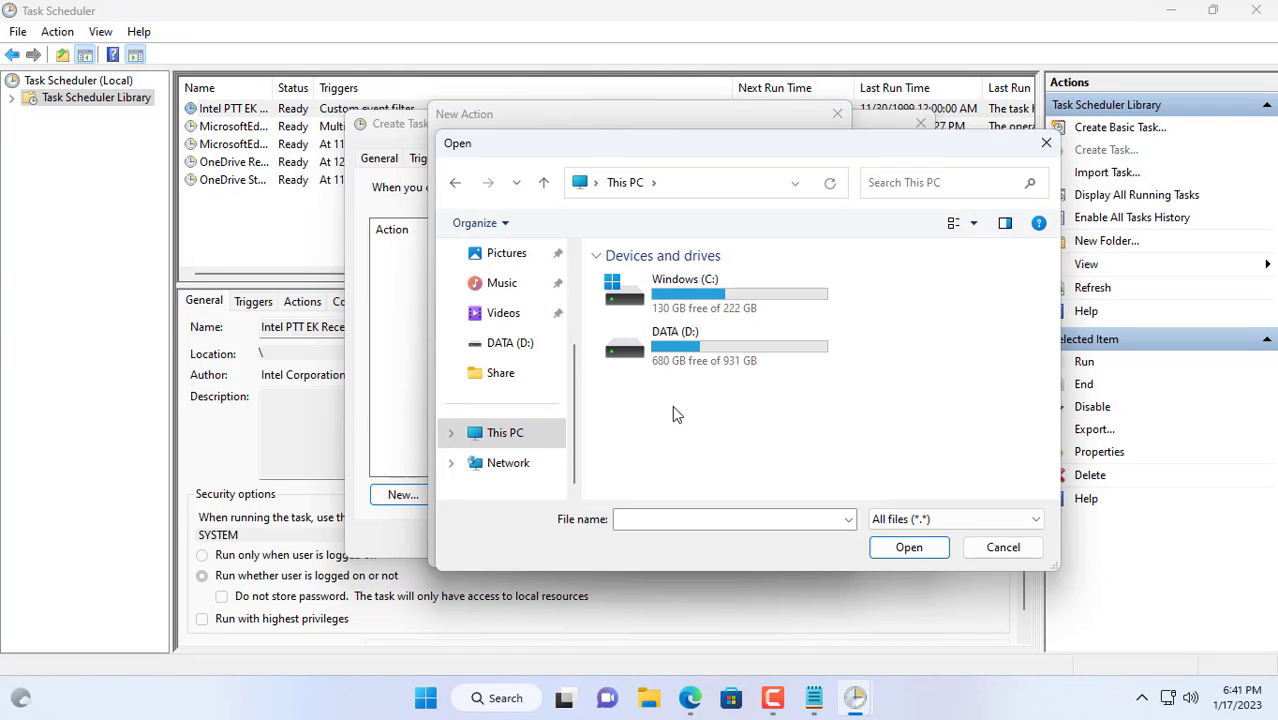
double_click(700, 302)
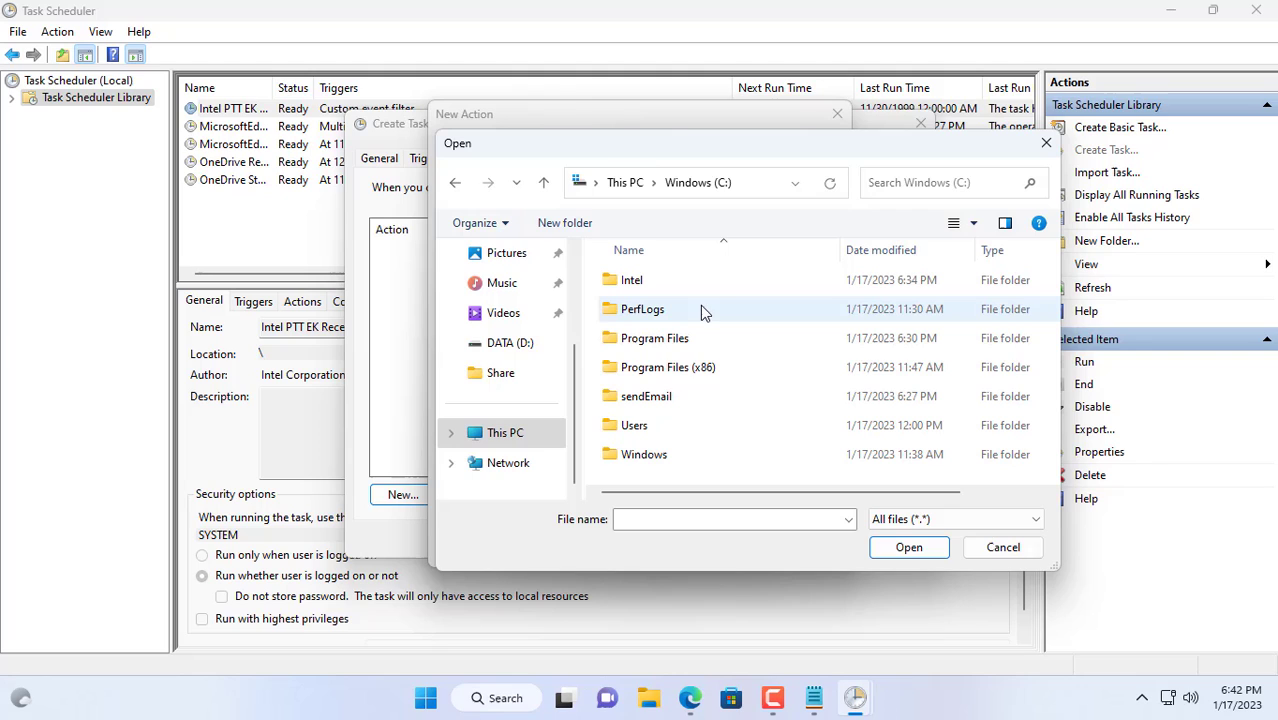
double_click(650, 398)
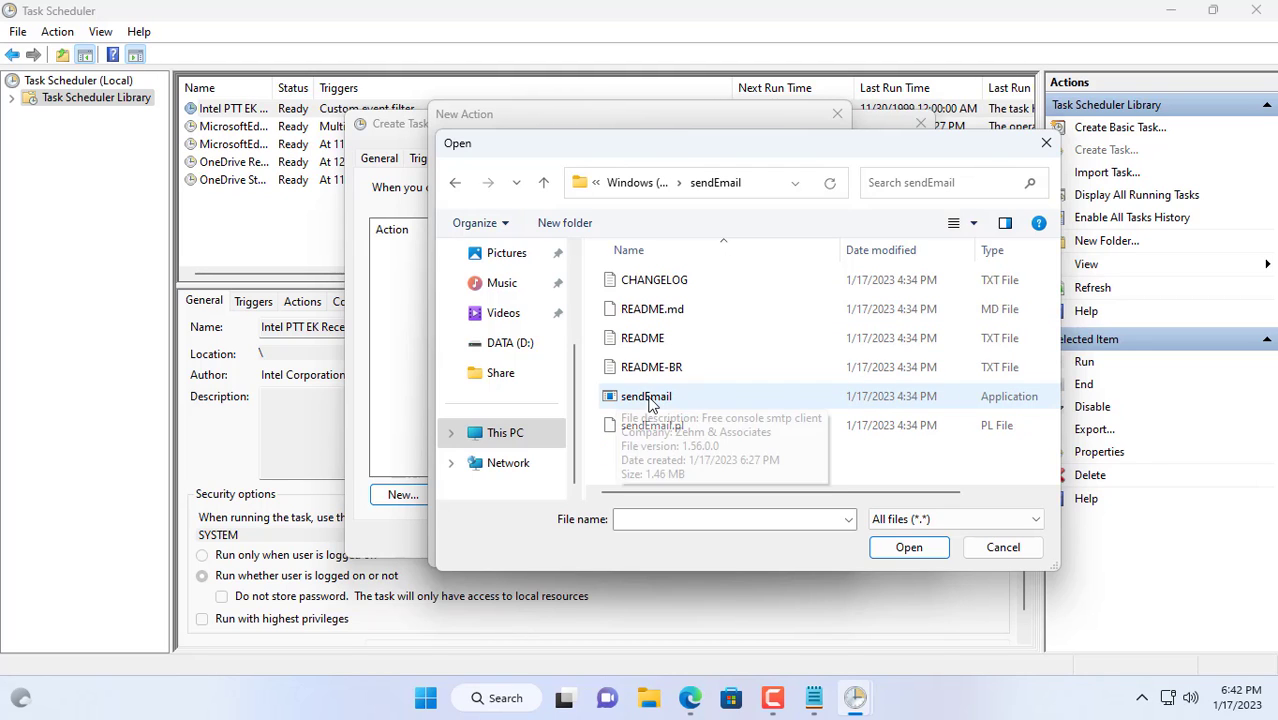
left_click(713, 404)
left_click(907, 549)
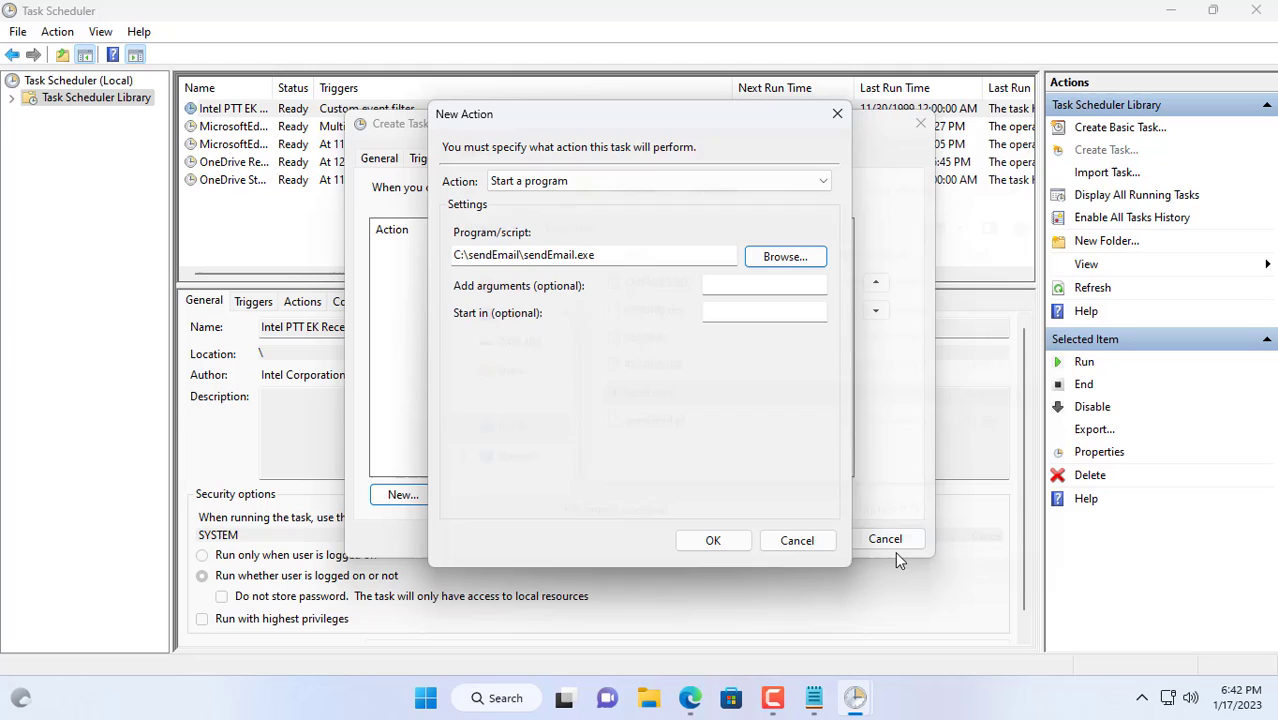
left_click_drag(646, 259, 451, 253)
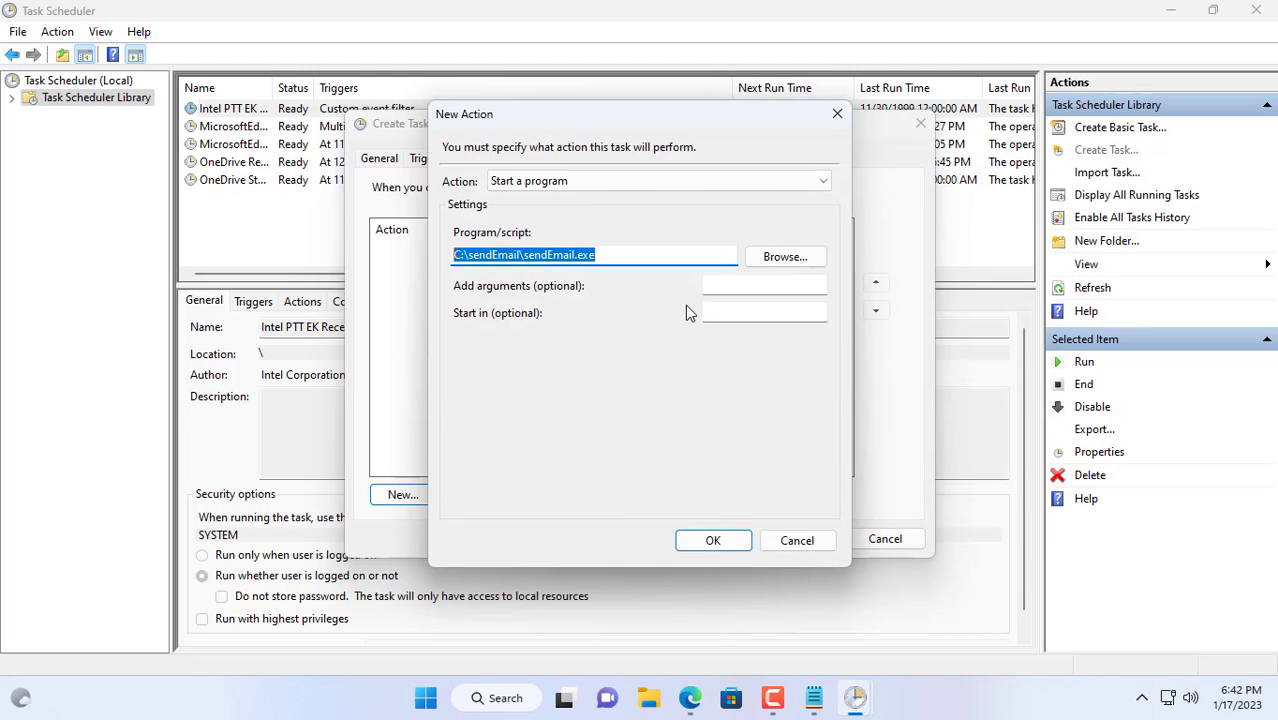
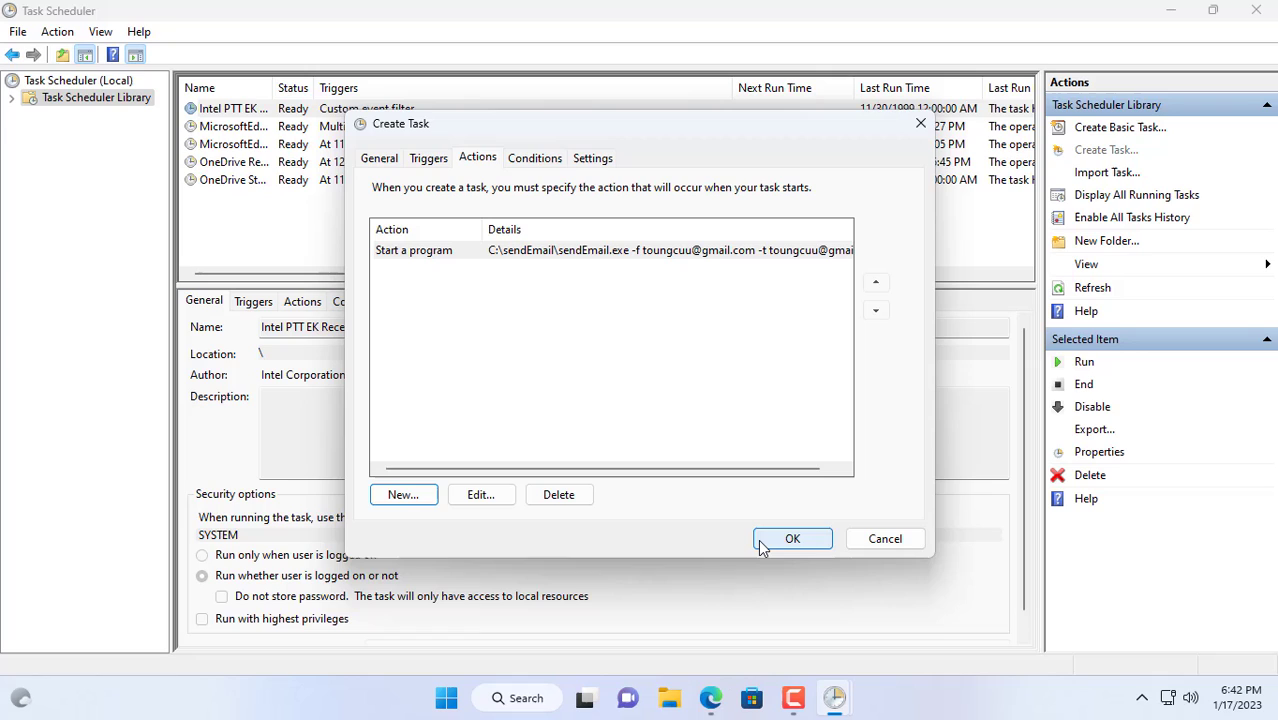
Save the new SendEmail task, supplying the user account password when prompted.
left_click(762, 544)
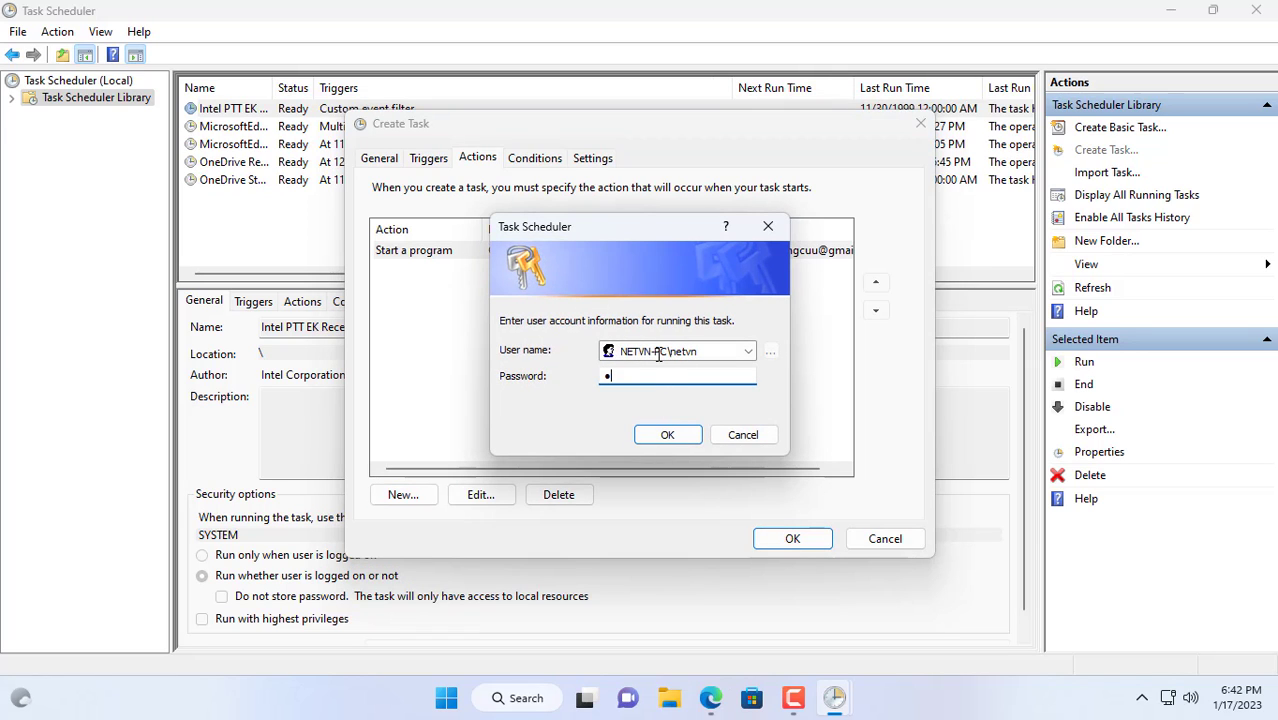
type("*")
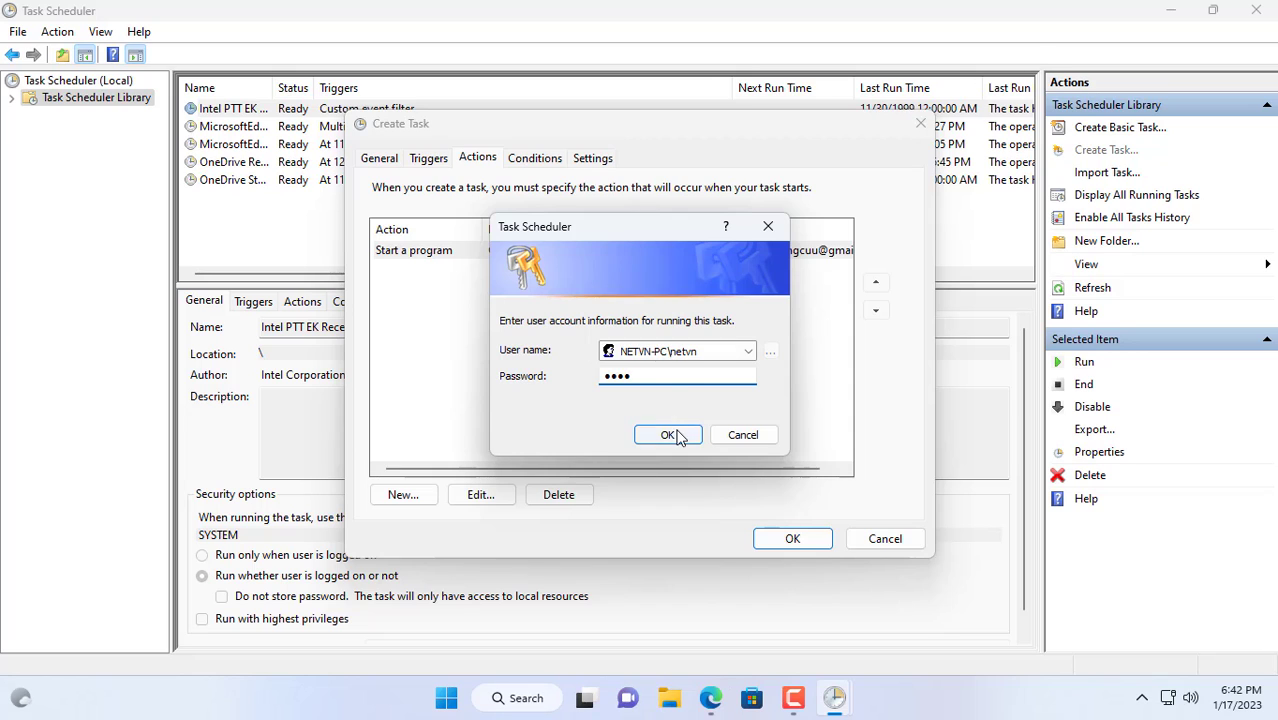
left_click(668, 435)
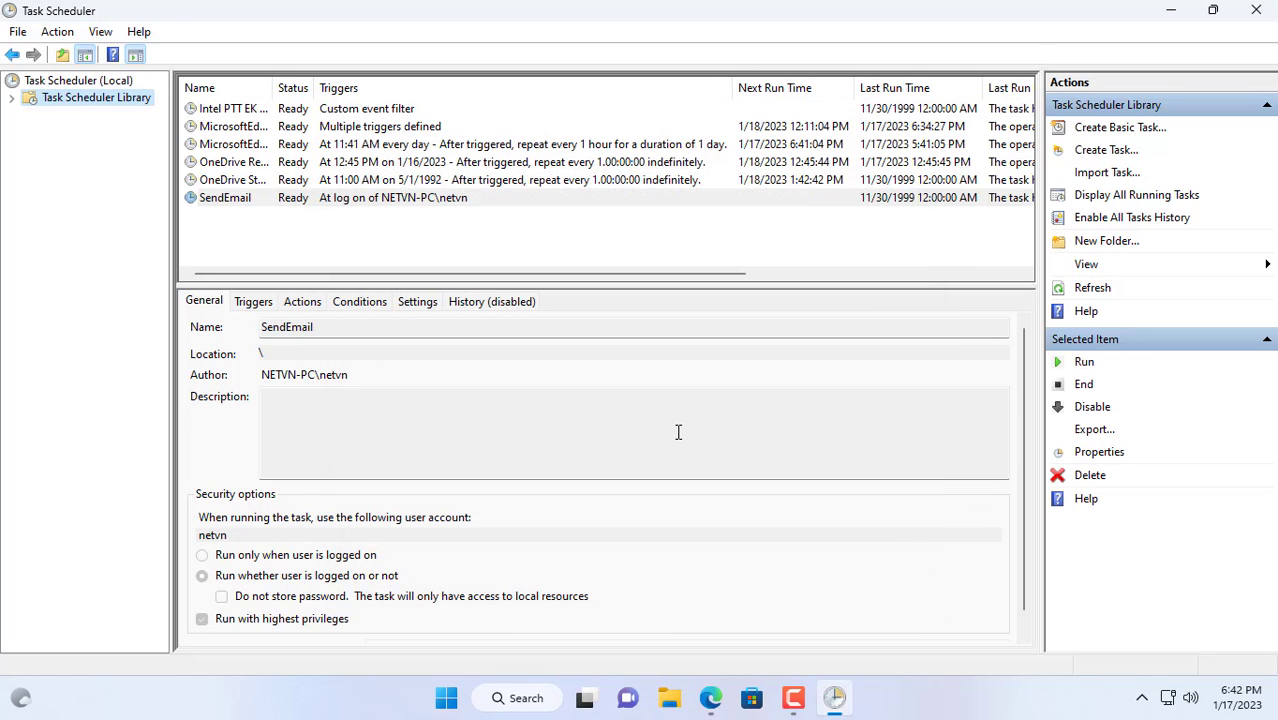
Run the SendEmail task manually and widen the Status column to confirm it shows Running.
right_click(232, 199)
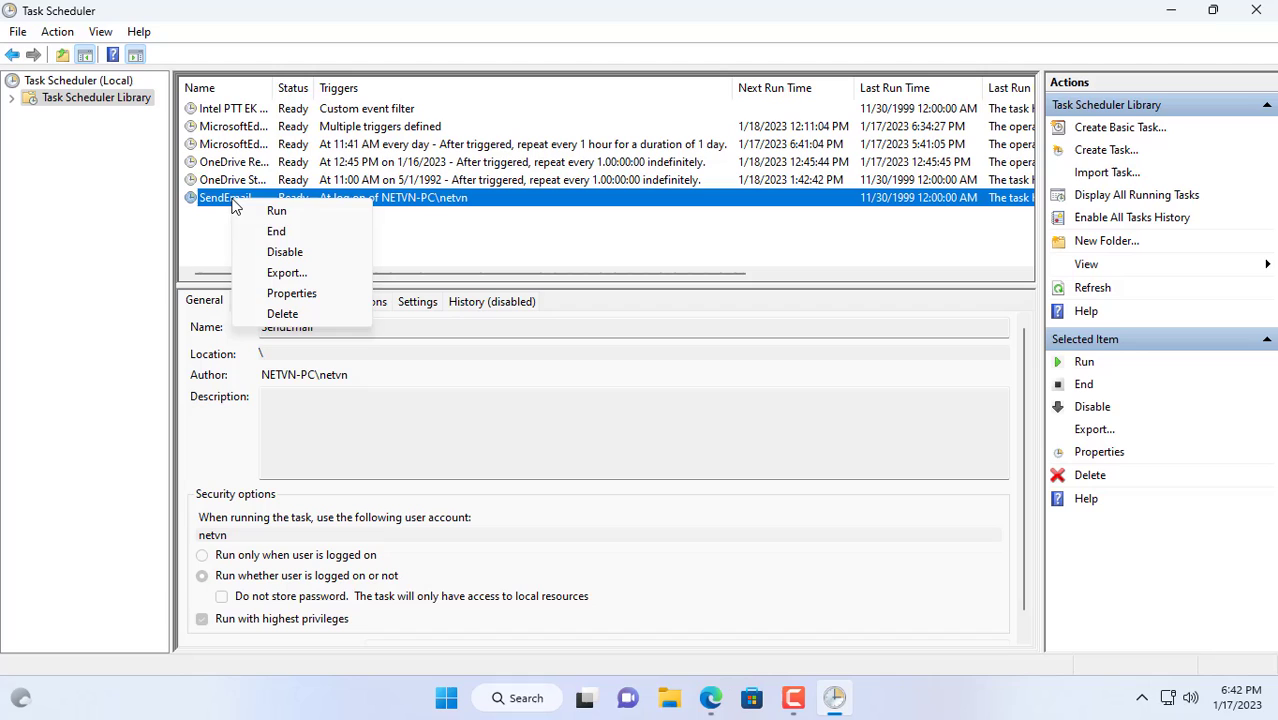
left_click(278, 212)
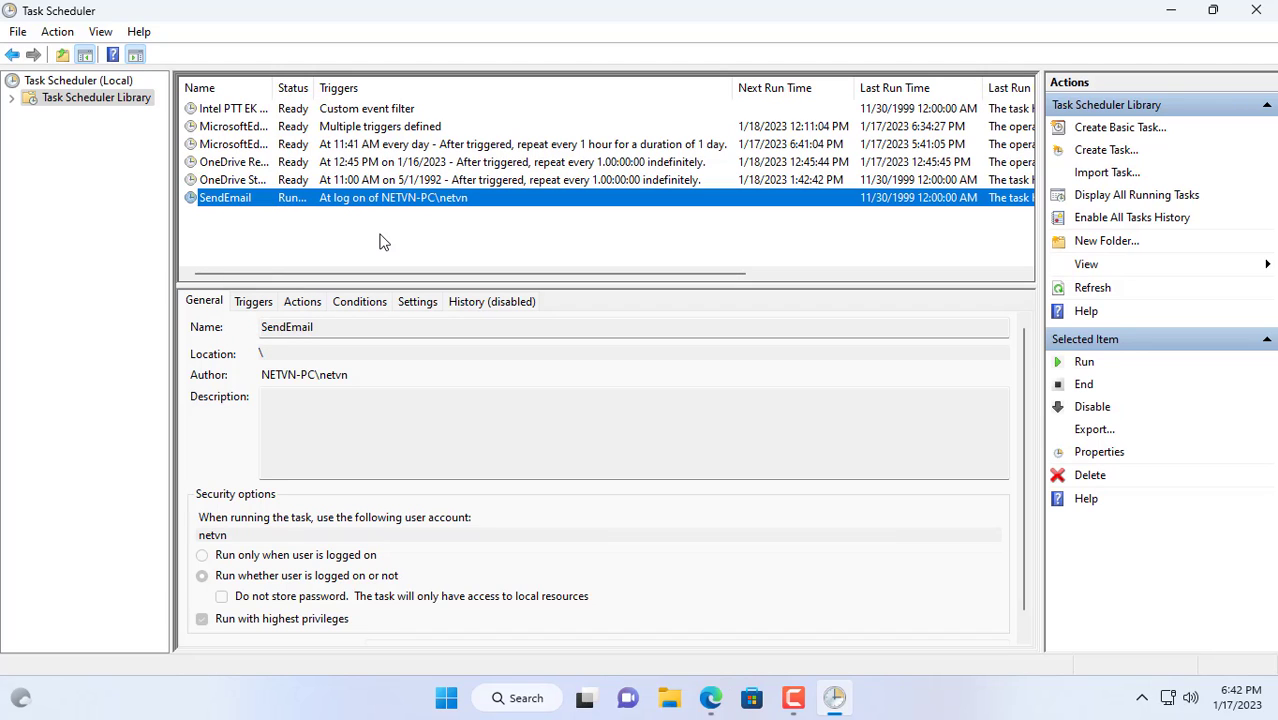
left_click_drag(314, 87, 455, 86)
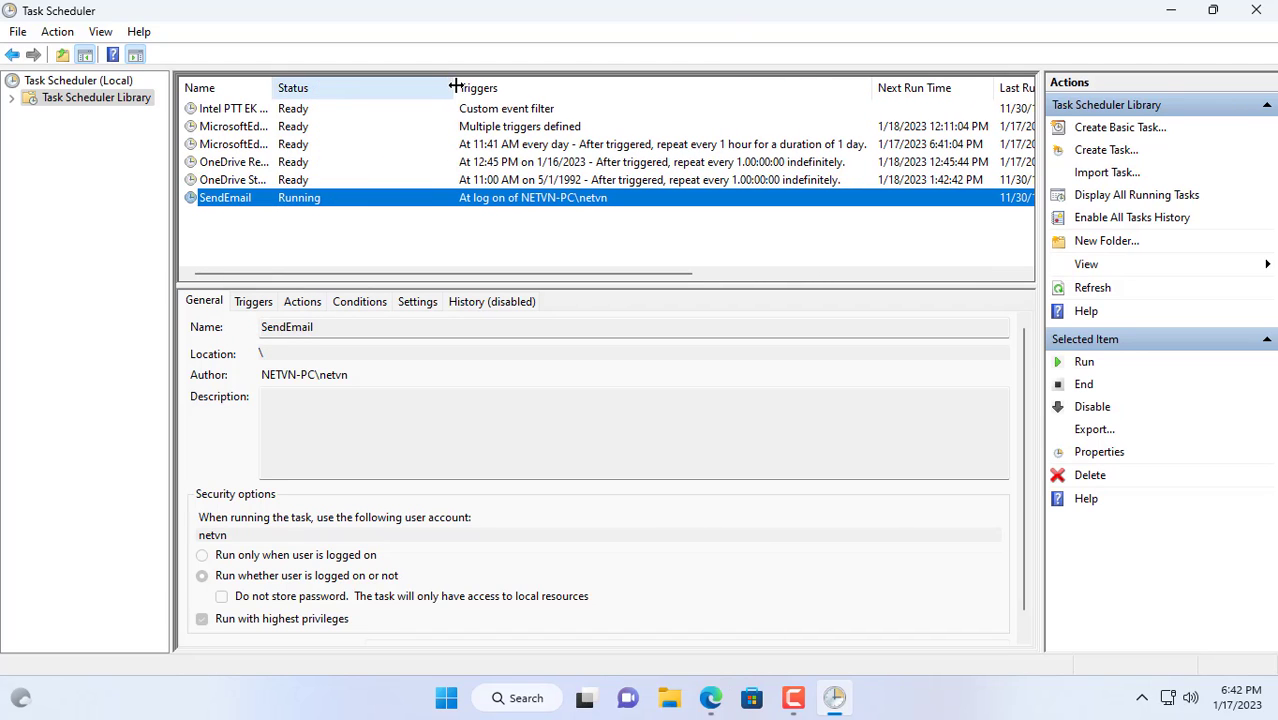
left_click(711, 698)
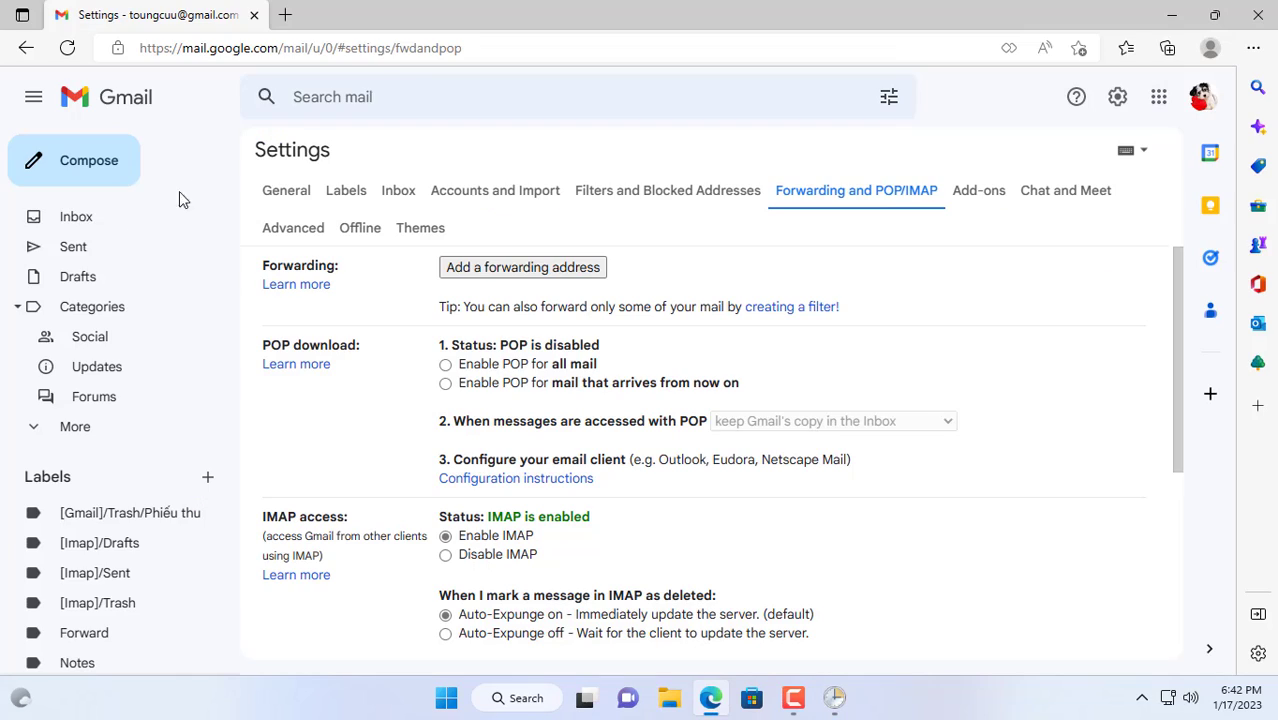
left_click(80, 220)
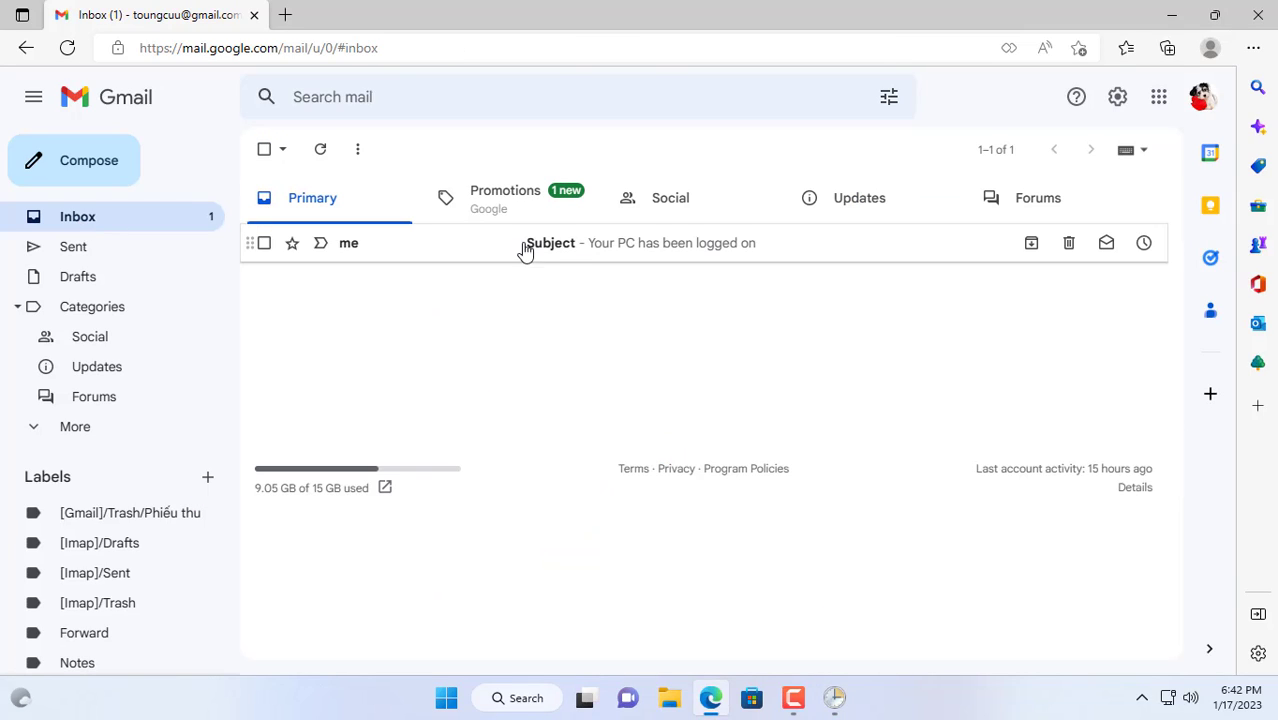
left_click(563, 255)
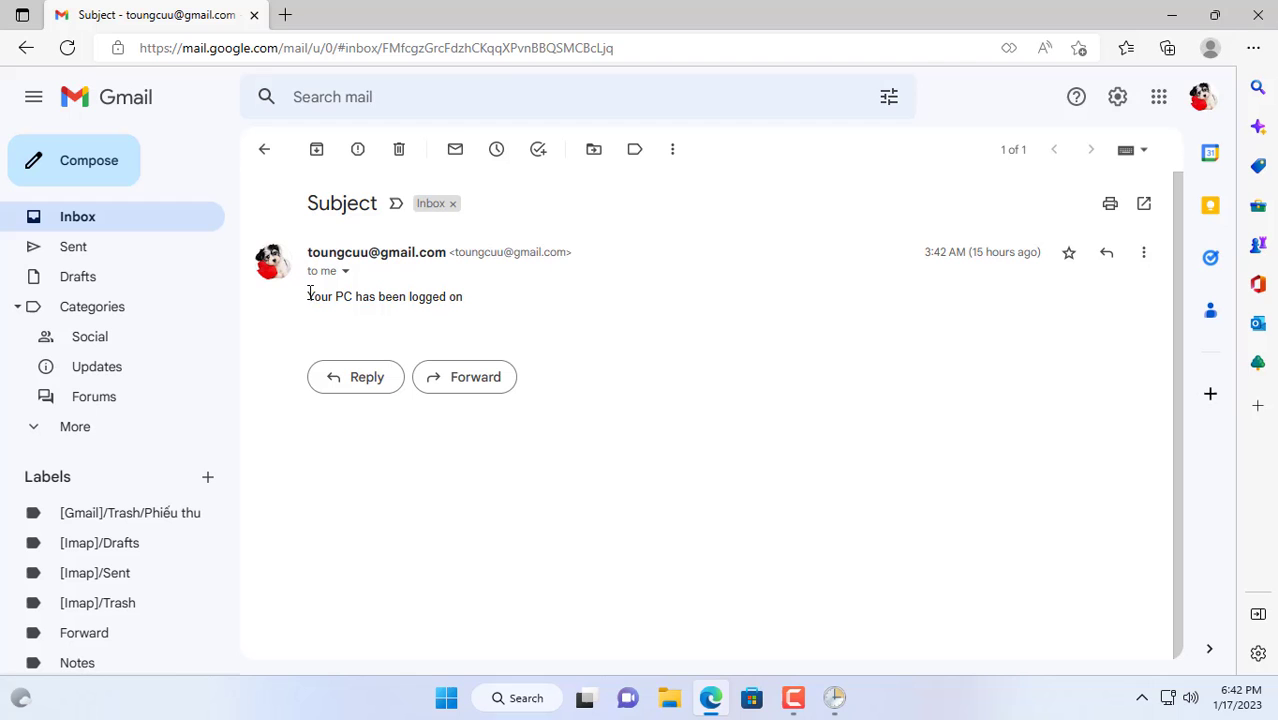
left_click_drag(309, 294, 476, 297)
left_click(593, 338)
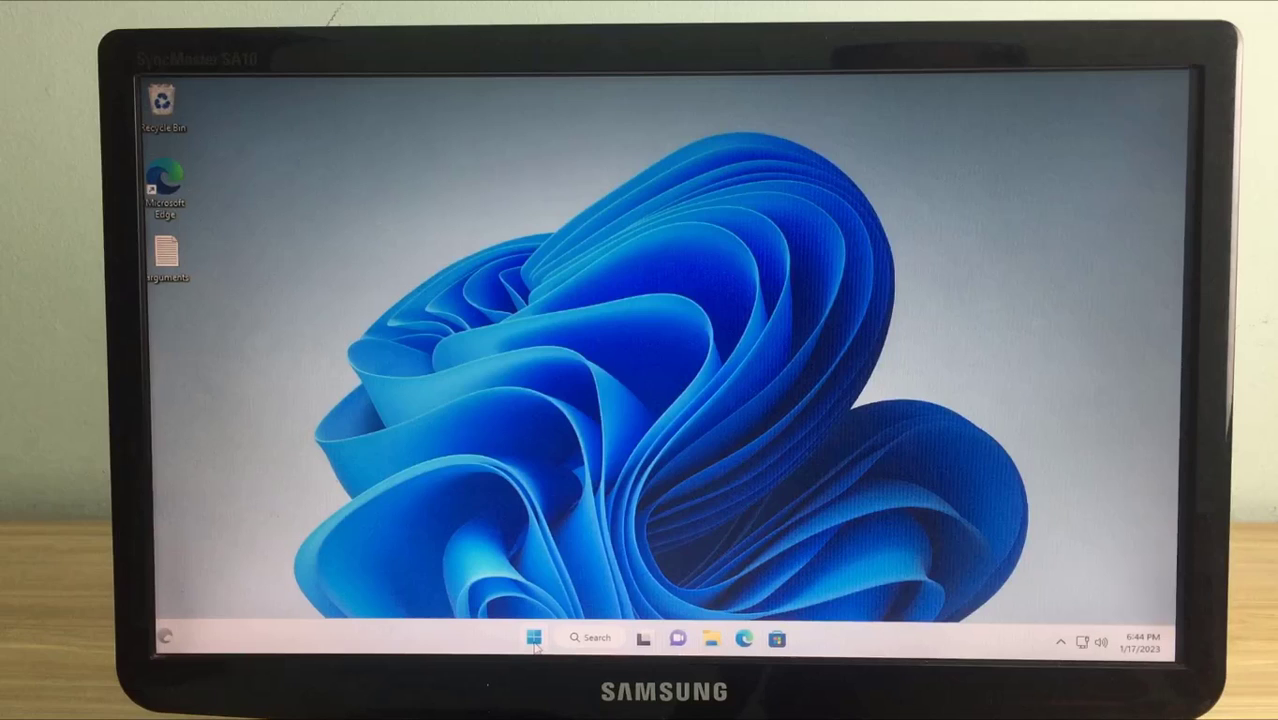
Restart Windows from the Start menu's power options.
left_click(533, 638)
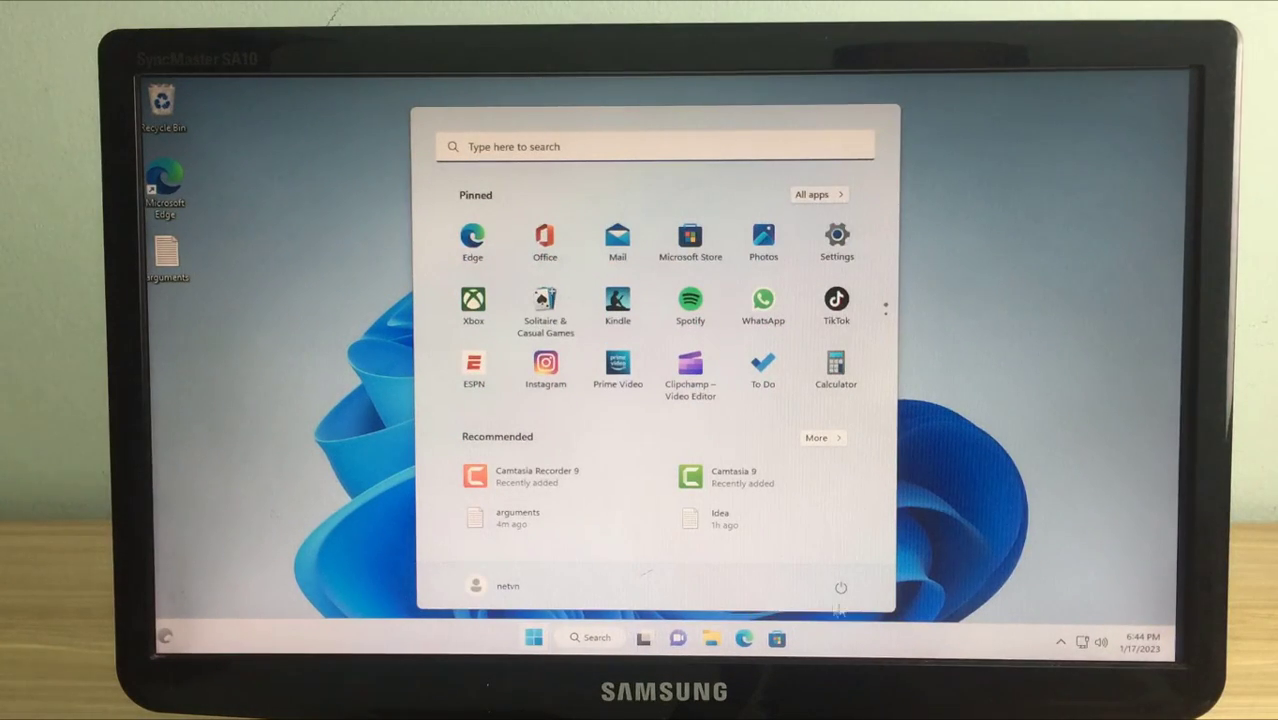
left_click(841, 590)
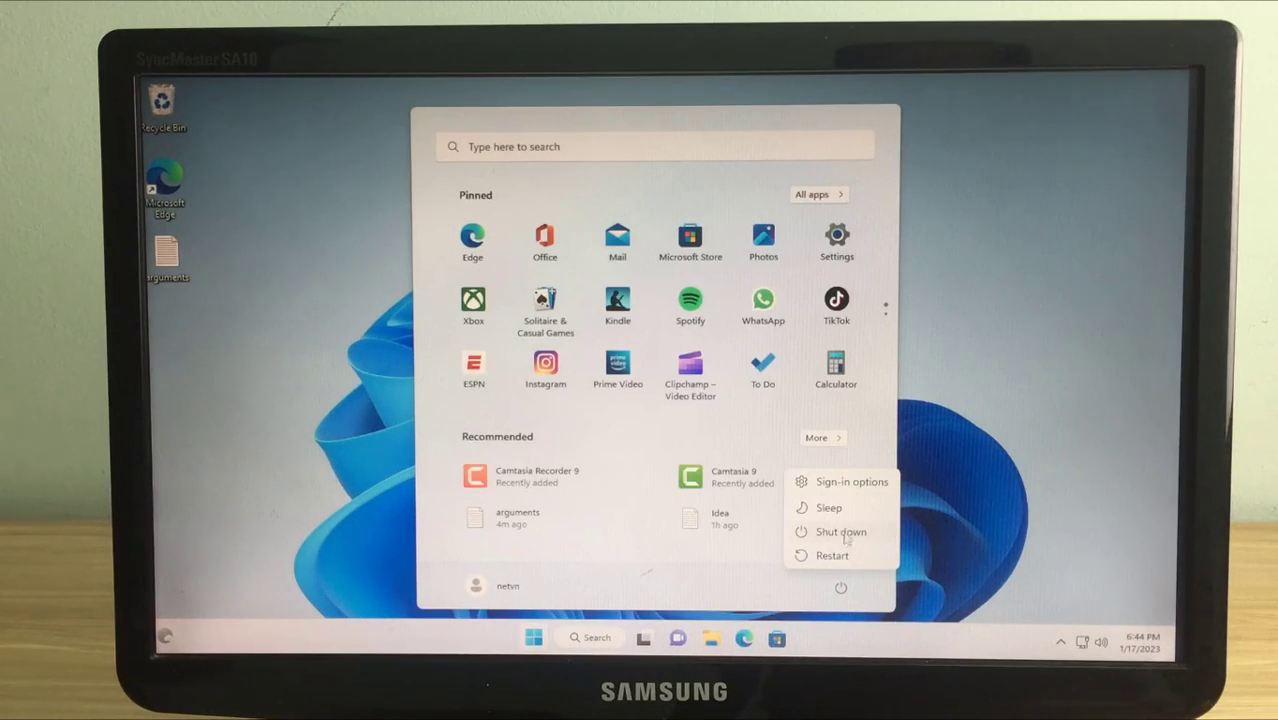
left_click(832, 556)
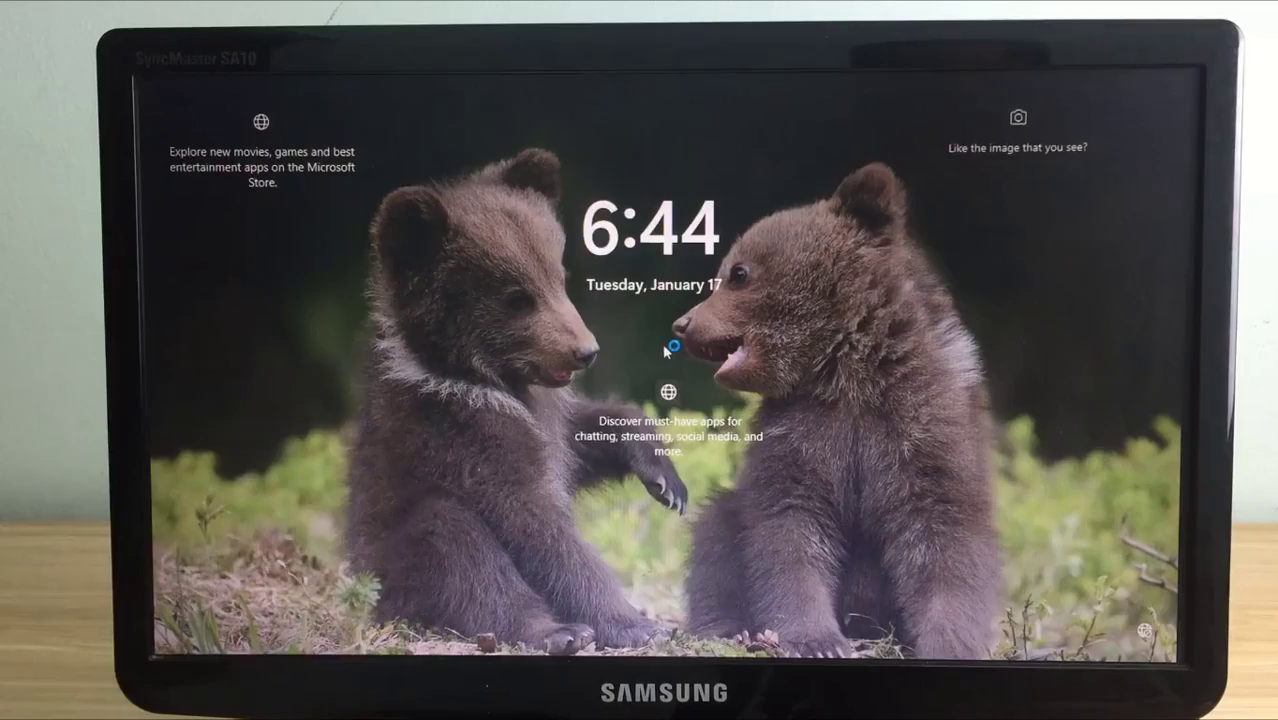
Sign back in with the account password, launch Edge, and go to the Gmail inbox.
left_click(662, 343)
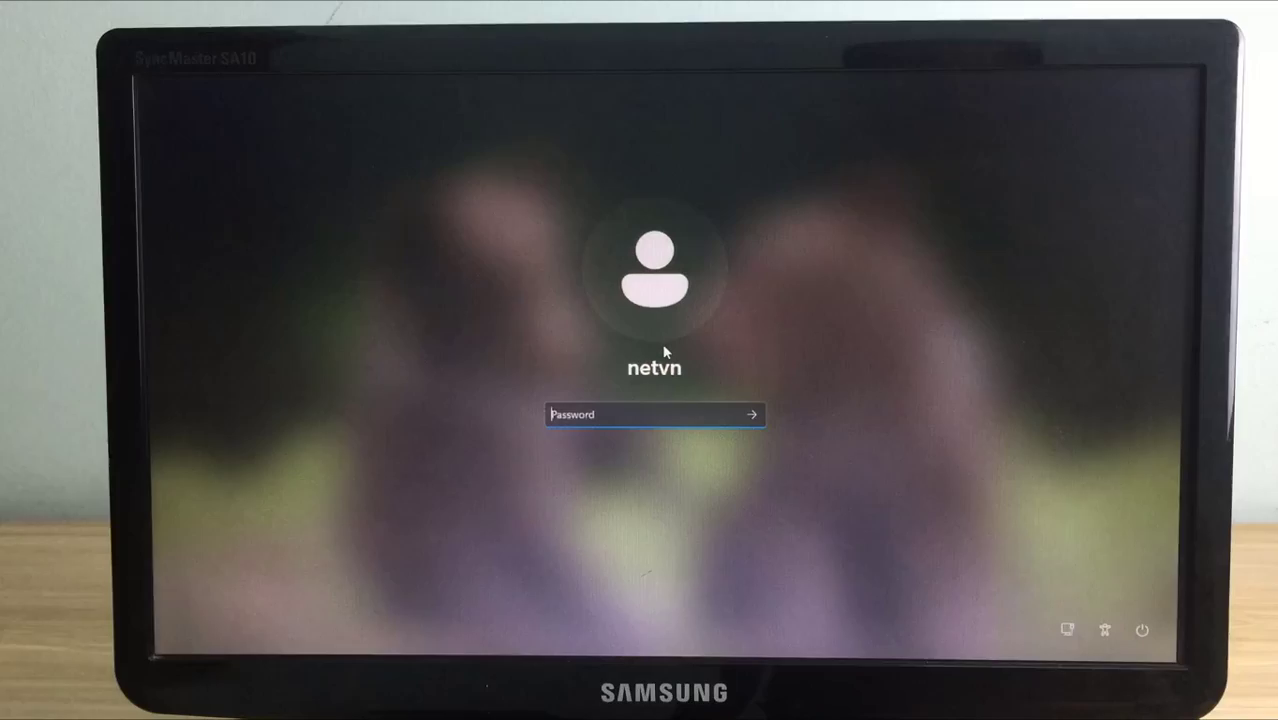
type("123")
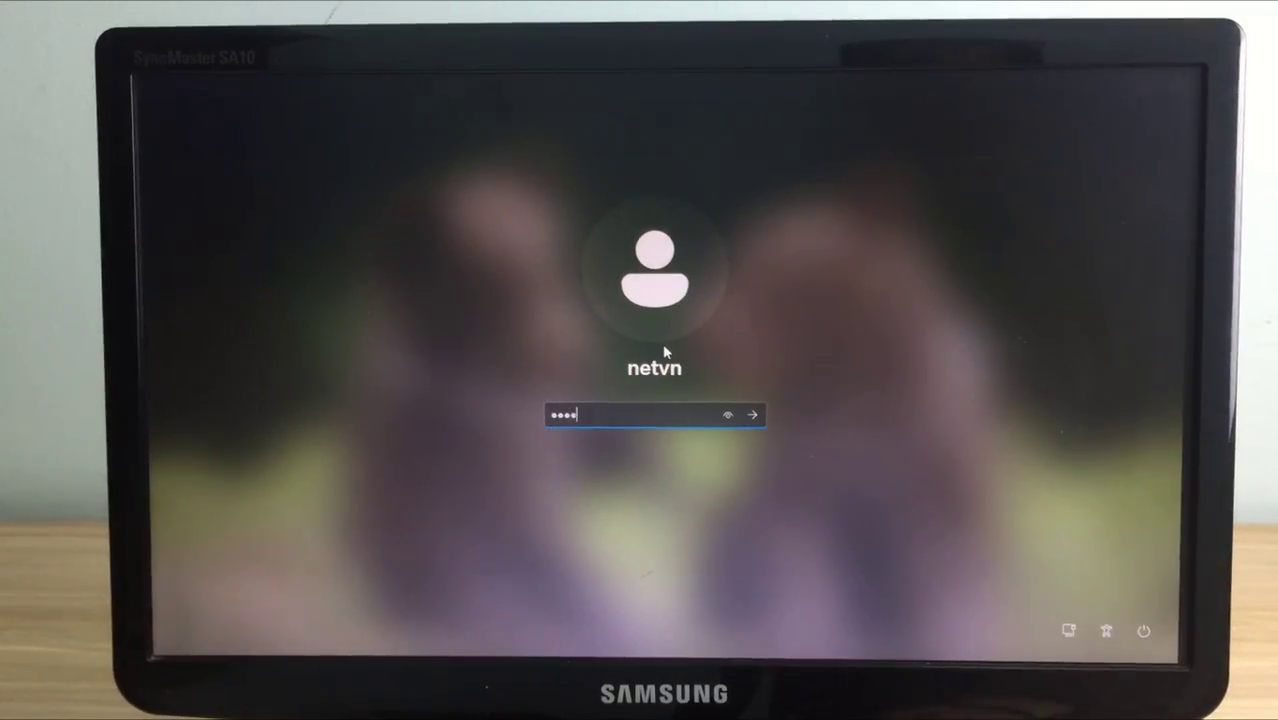
type("4")
key("Return")
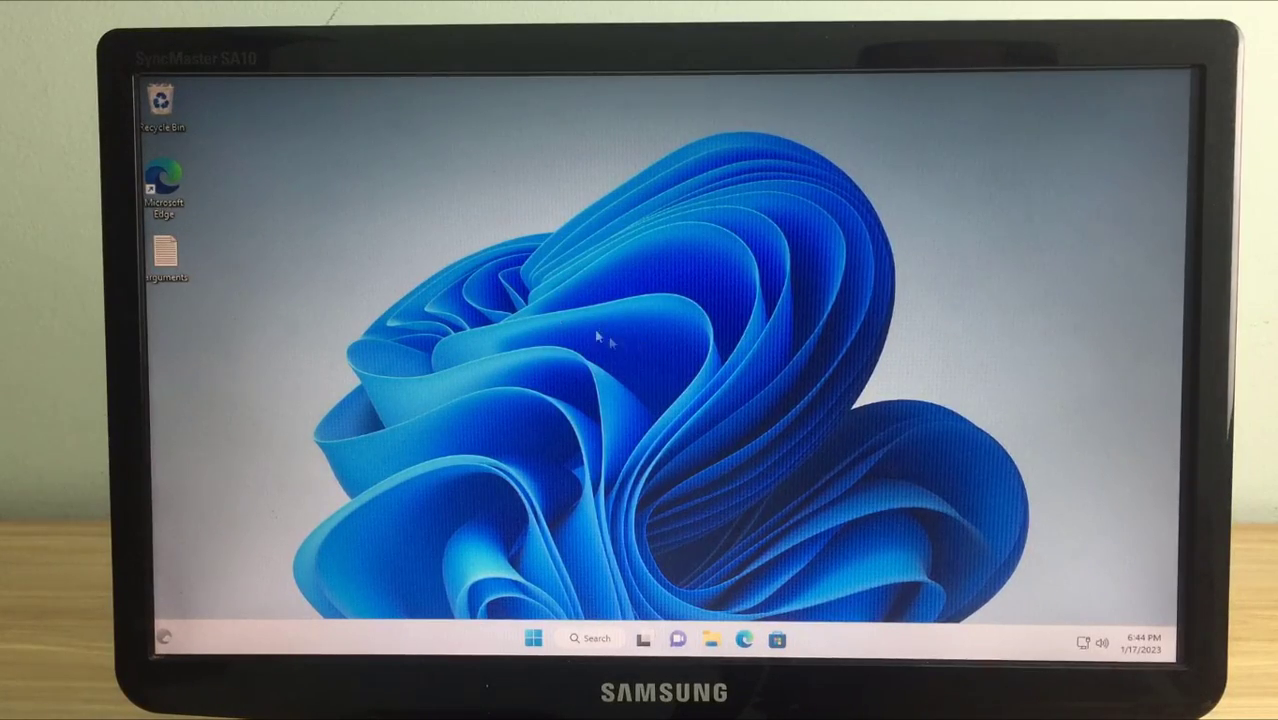
double_click(168, 190)
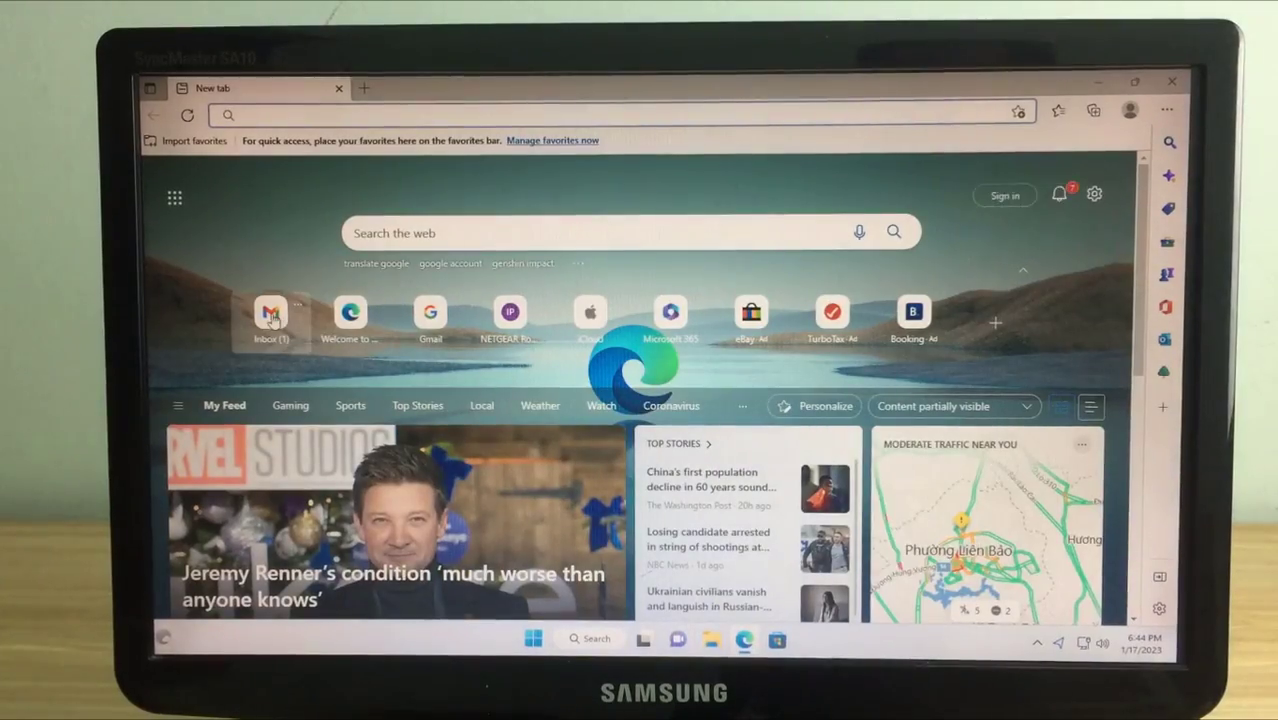
left_click(271, 316)
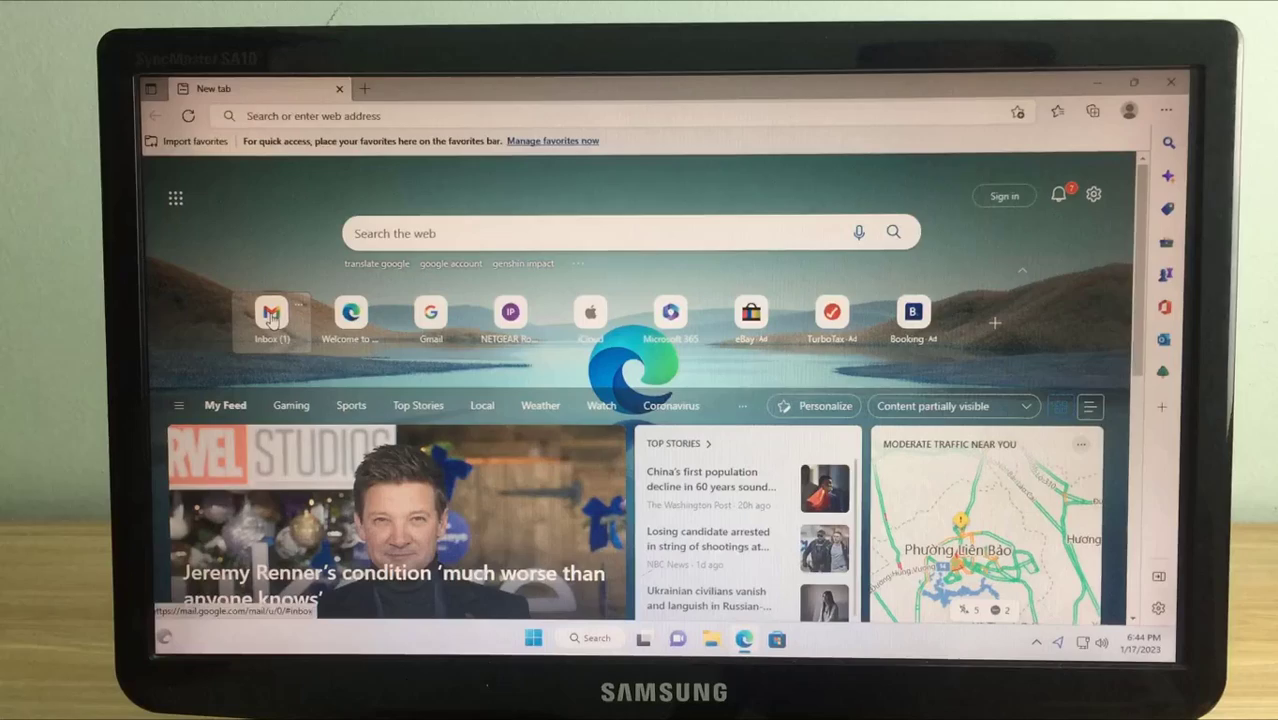